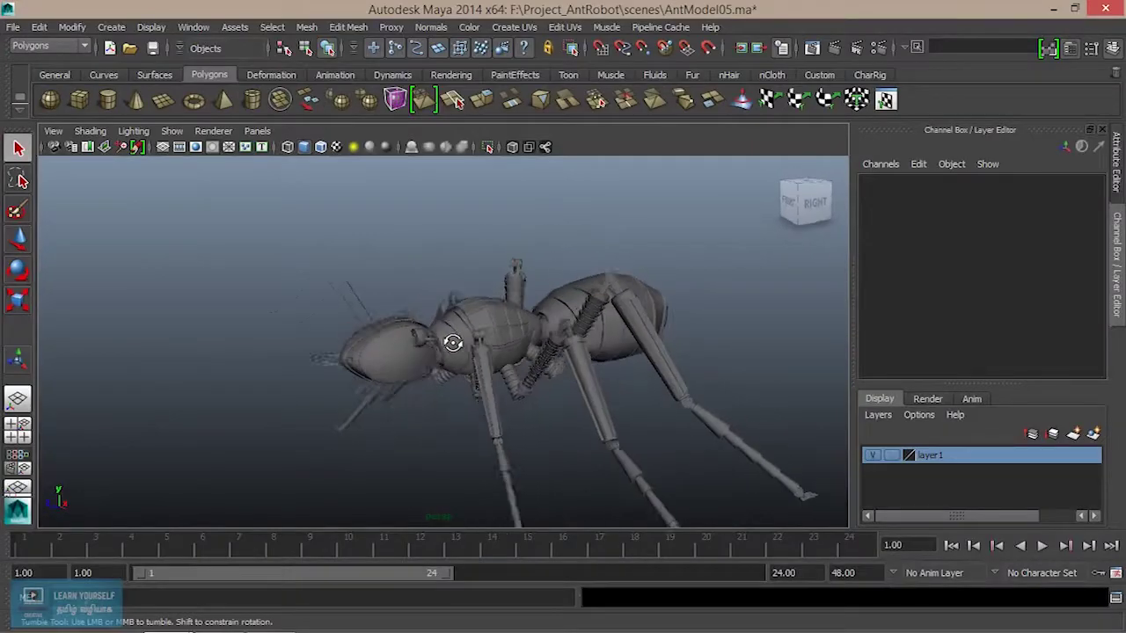
# Marquee-select all the ant's parts and assign them to a new display layer, layer2
pyautogui.moveTo(452, 339)
pyautogui.keyDown('alt'); pyautogui.mouseDown()
pyautogui.moveTo(507, 384)
pyautogui.moveTo(398, 352)
pyautogui.mouseUp(); pyautogui.keyUp('alt')
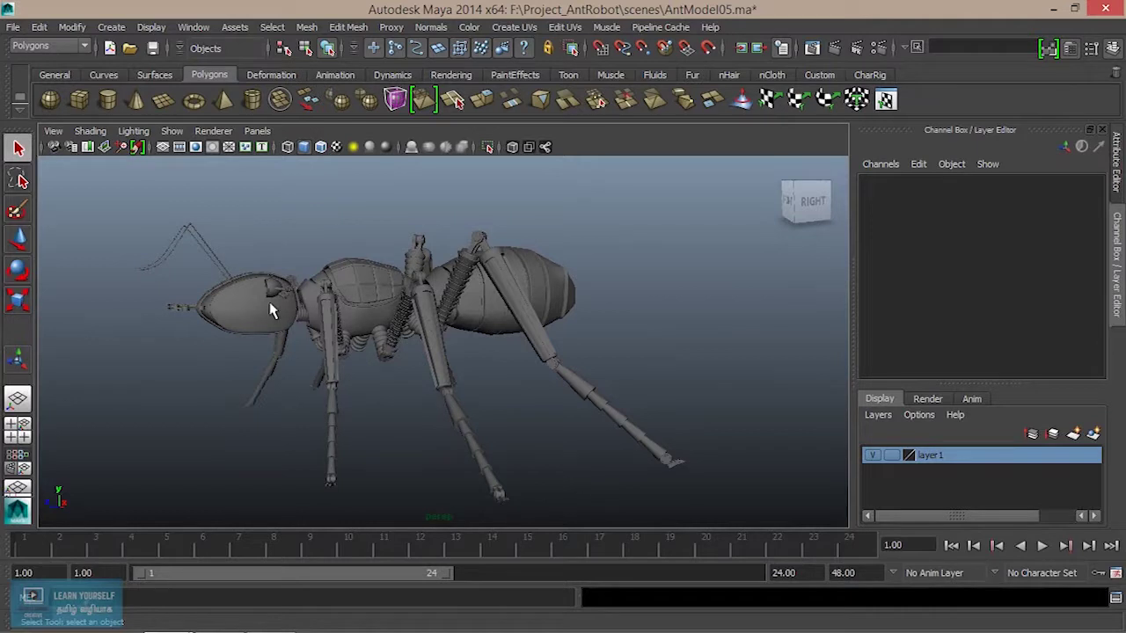
pyautogui.keyDown('alt'); pyautogui.moveTo(322, 343); pyautogui.dragTo(342, 372); pyautogui.keyUp('alt')
pyautogui.keyDown('alt'); pyautogui.moveTo(342, 372); pyautogui.dragTo(431, 402, button='right'); pyautogui.keyUp('alt')
pyautogui.keyDown('alt'); pyautogui.moveTo(432, 402); pyautogui.dragTo(425, 326, button='middle'); pyautogui.keyUp('alt')
pyautogui.keyDown('alt'); pyautogui.moveTo(425, 326); pyautogui.dragTo(447, 331, button='right'); pyautogui.keyUp('alt')
pyautogui.keyDown('alt'); pyautogui.moveTo(447, 331); pyautogui.dragTo(462, 342); pyautogui.keyUp('alt')
pyautogui.moveTo(462, 342)
pyautogui.keyDown('alt'); pyautogui.mouseDown(button='middle')
pyautogui.moveTo(482, 377)
pyautogui.moveTo(522, 406)
pyautogui.mouseUp(button='middle'); pyautogui.keyUp('alt')
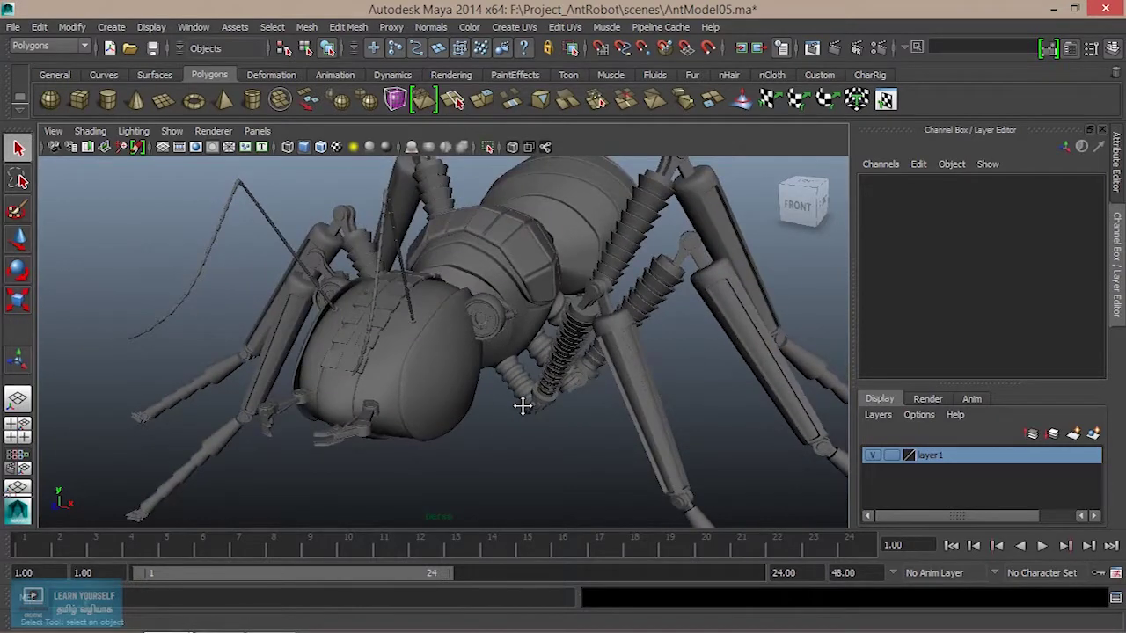
pyautogui.moveTo(387, 369)
pyautogui.keyDown('alt'); pyautogui.mouseDown()
pyautogui.moveTo(598, 377)
pyautogui.moveTo(495, 354)
pyautogui.mouseUp(); pyautogui.keyUp('alt')
pyautogui.keyDown('alt'); pyautogui.moveTo(495, 354); pyautogui.dragTo(328, 424, button='middle'); pyautogui.keyUp('alt')
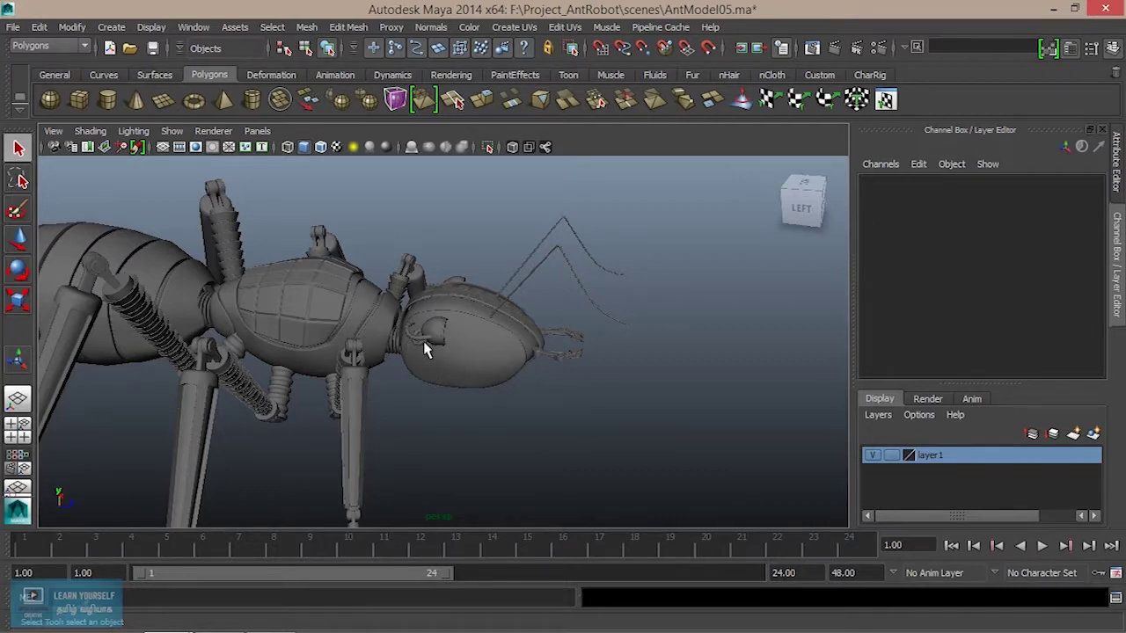
pyautogui.moveTo(525, 370)
pyautogui.keyDown('alt'); pyautogui.mouseDown()
pyautogui.moveTo(364, 382)
pyautogui.moveTo(515, 352)
pyautogui.moveTo(314, 346)
pyautogui.moveTo(466, 352)
pyautogui.moveTo(358, 344)
pyautogui.moveTo(432, 359)
pyautogui.moveTo(470, 403)
pyautogui.mouseUp(); pyautogui.keyUp('alt')
pyautogui.scroll(-3, 432, 365)
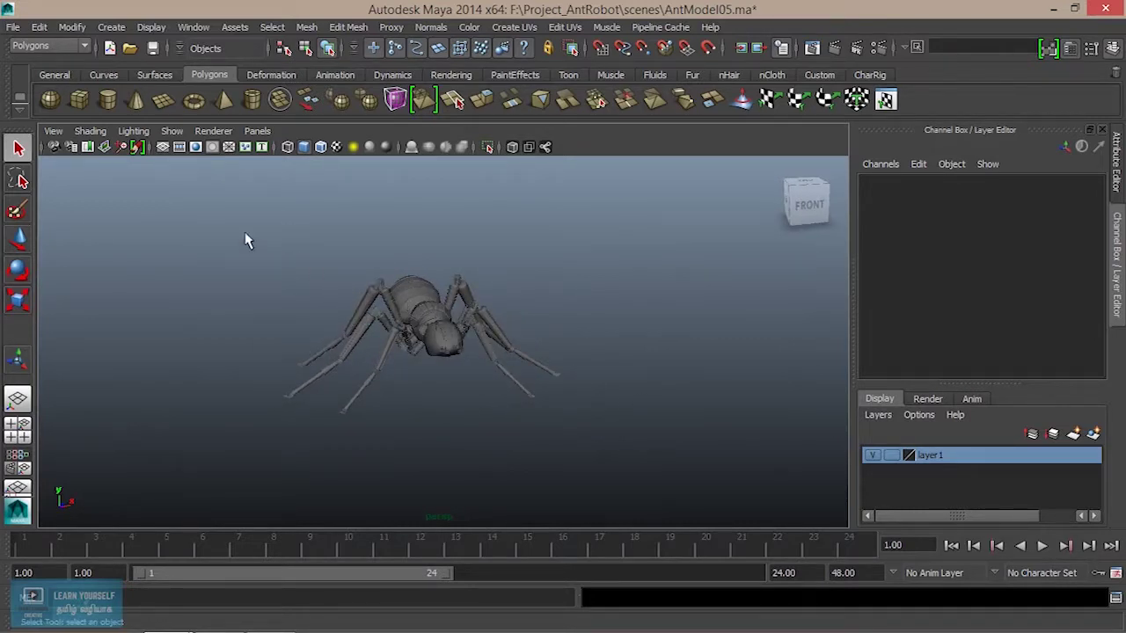
pyautogui.moveTo(188, 264); pyautogui.dragTo(673, 469)
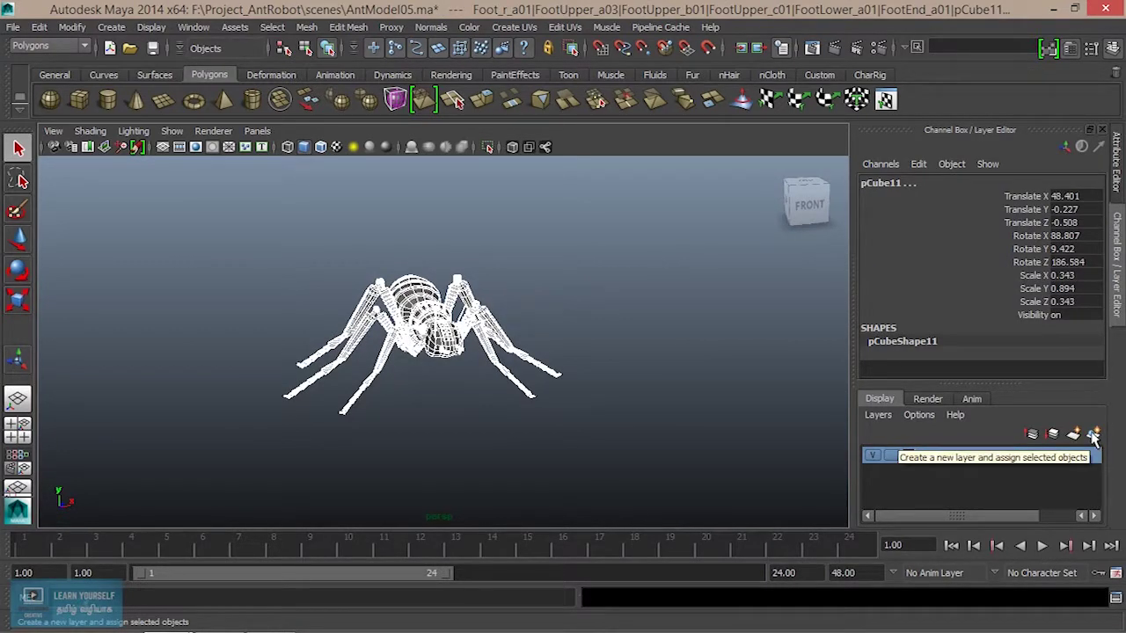
pyautogui.click(1093, 435)
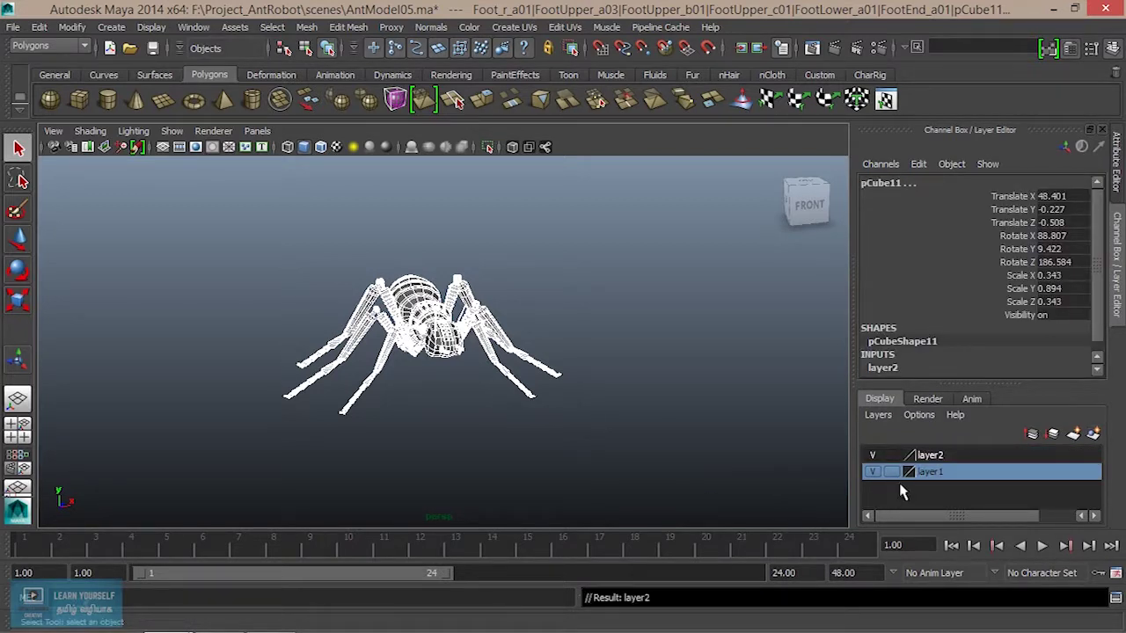
pyautogui.click(872, 455)
pyautogui.click(873, 455)
# Delete the old, now-empty layer1
pyautogui.rightClick(943, 487)
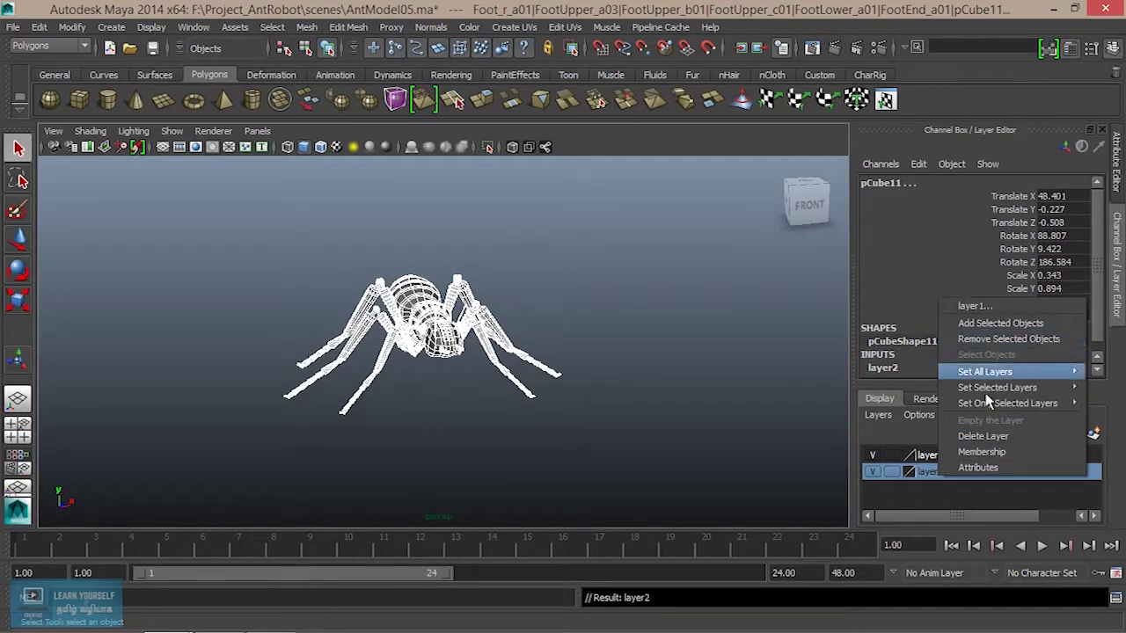
pyautogui.click(982, 437)
pyautogui.moveTo(589, 392)
pyautogui.keyDown('alt'); pyautogui.mouseDown()
pyautogui.moveTo(467, 389)
pyautogui.moveTo(910, 501)
pyautogui.mouseUp(); pyautogui.keyUp('alt')
# Open layer2's settings and replace its name with OriginalObjectLayer01
pyautogui.click(924, 457)
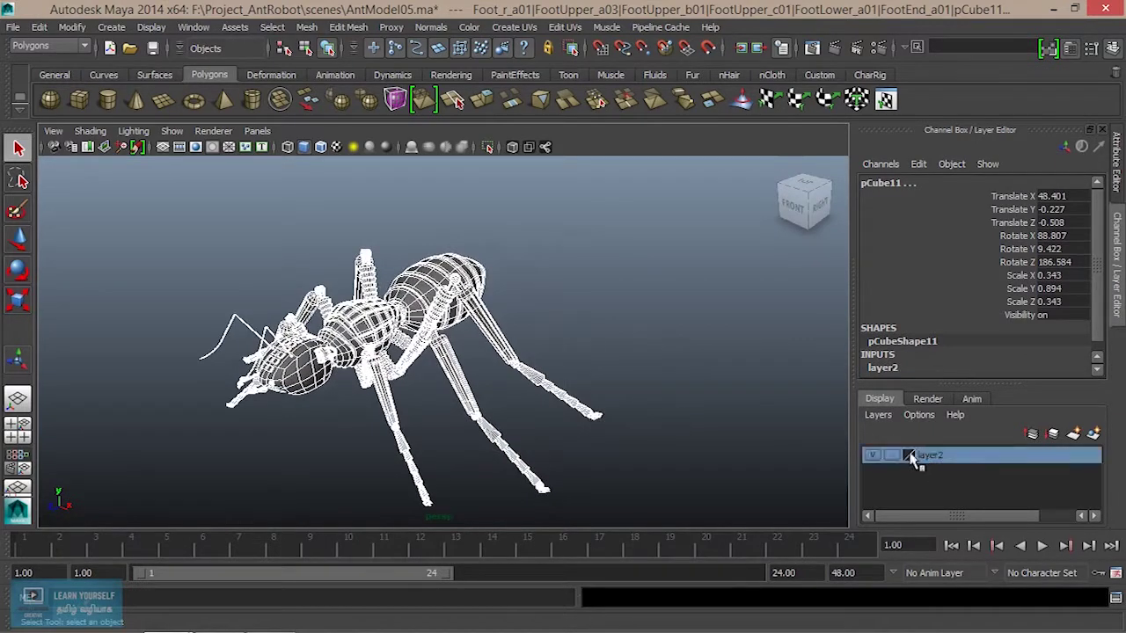
pyautogui.click(873, 455)
pyautogui.click(874, 456)
pyautogui.doubleClick(934, 461)
pyautogui.doubleClick(620, 299)
pyautogui.write('OriginalObjectLayer01')
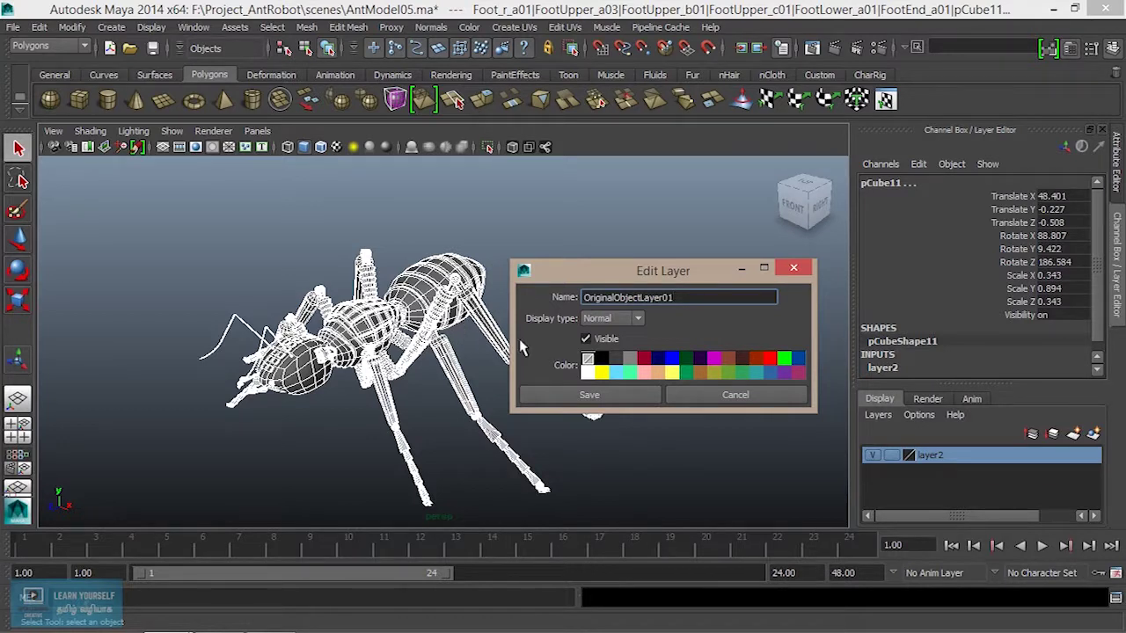
# Save the layer name, then correct it to OriginalObject_Layer01
pyautogui.click(587, 395)
pyautogui.click(667, 498)
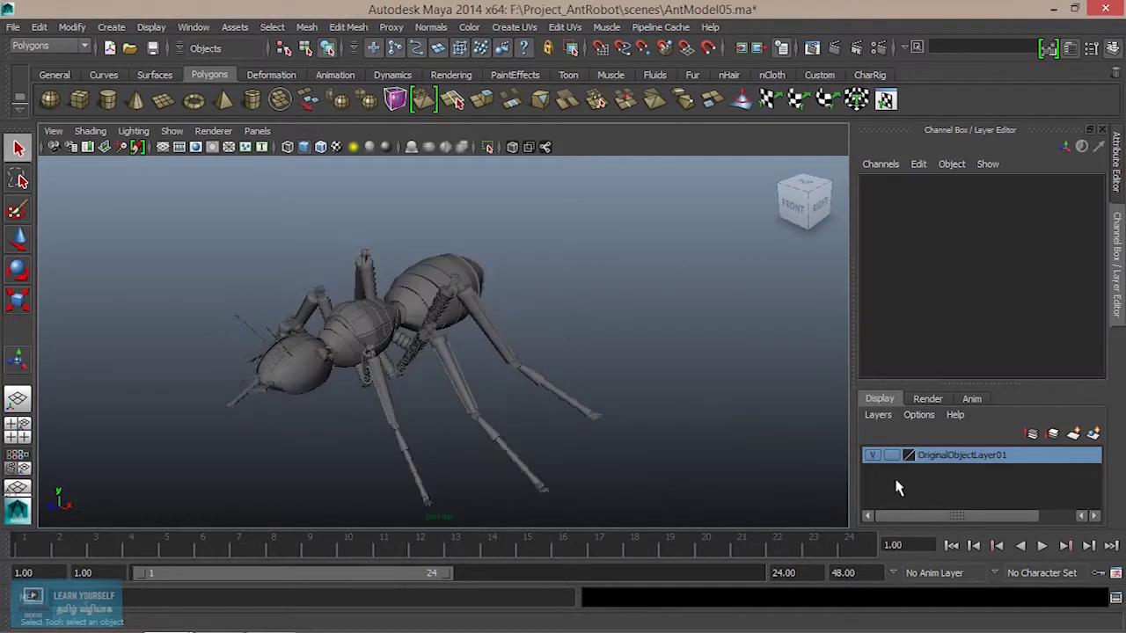
pyautogui.click(871, 455)
pyautogui.click(870, 456)
pyautogui.doubleClick(967, 456)
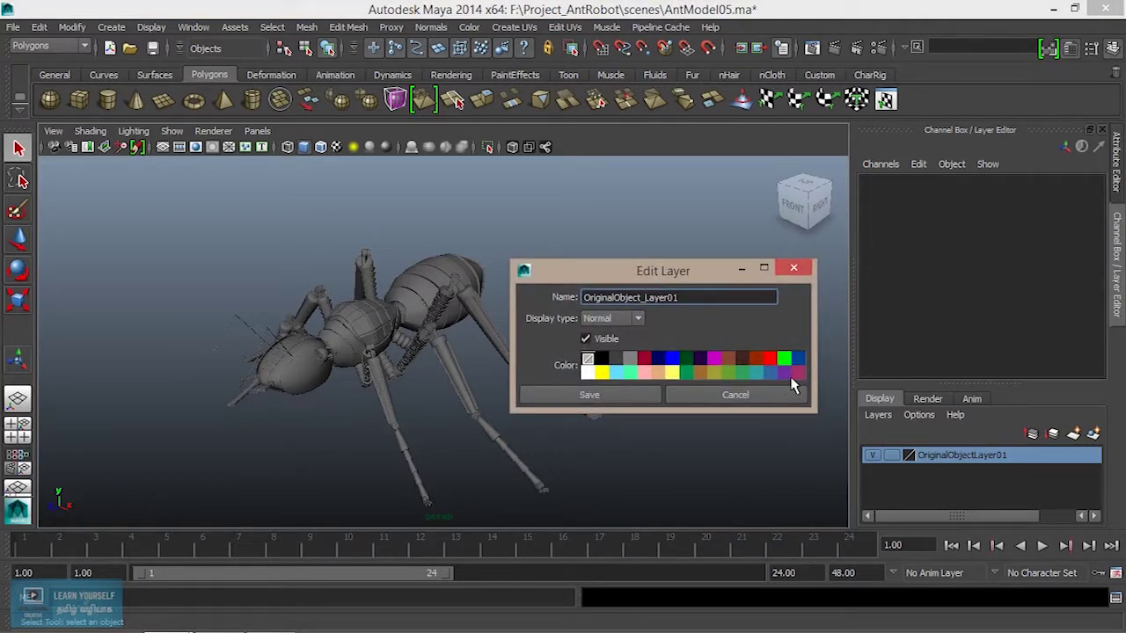
pyautogui.click(623, 400)
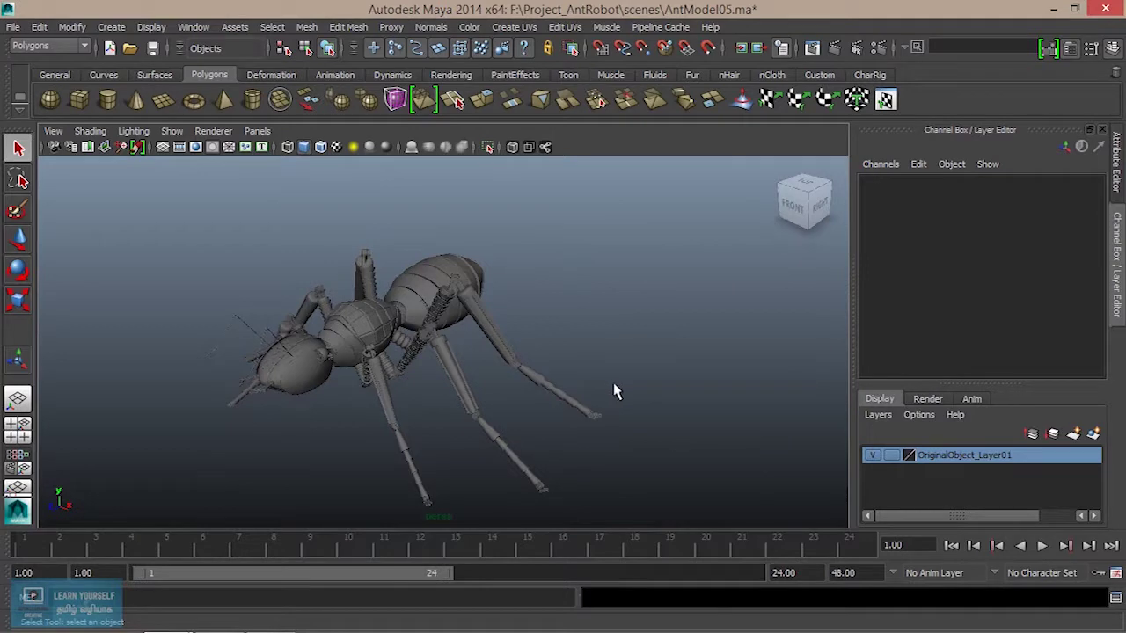
# Set OriginalObject_Layer01 to Reference display so the ant stays visible but unselectable
pyautogui.scroll(2, 625, 369)
pyautogui.scroll(2, 635, 389)
pyautogui.scroll(2, 641, 398)
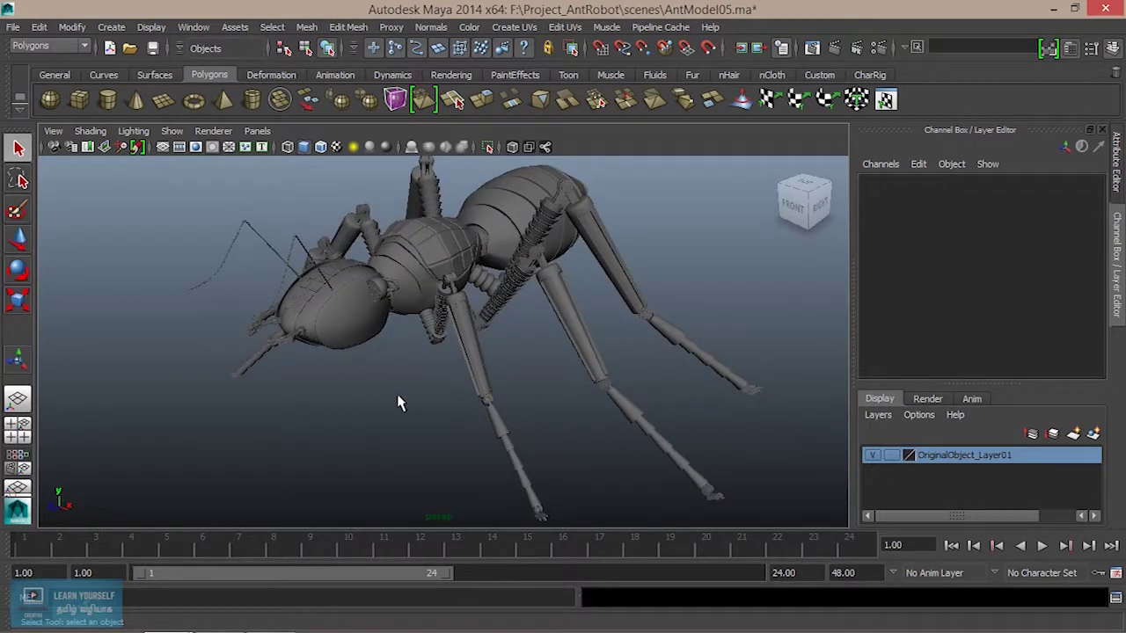
pyautogui.click(892, 457)
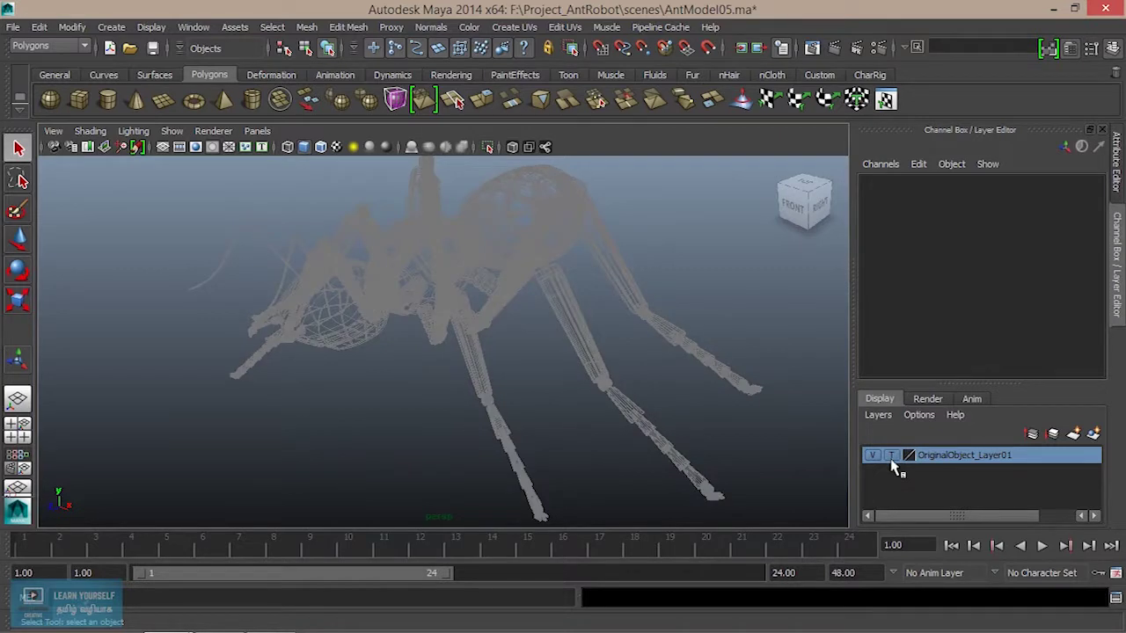
pyautogui.click(891, 463)
pyautogui.keyDown('alt'); pyautogui.moveTo(686, 426); pyautogui.dragTo(533, 396); pyautogui.keyUp('alt')
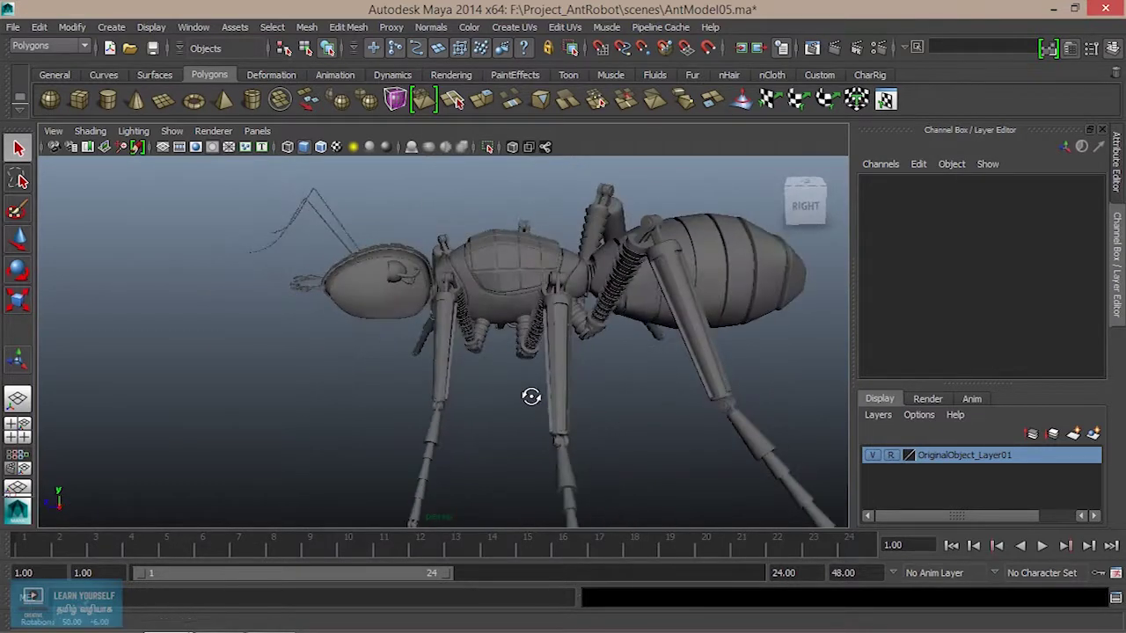
pyautogui.moveTo(467, 430)
pyautogui.keyDown('alt'); pyautogui.mouseDown()
pyautogui.moveTo(370, 432)
pyautogui.moveTo(364, 378)
pyautogui.moveTo(160, 209)
pyautogui.mouseUp(); pyautogui.keyUp('alt')
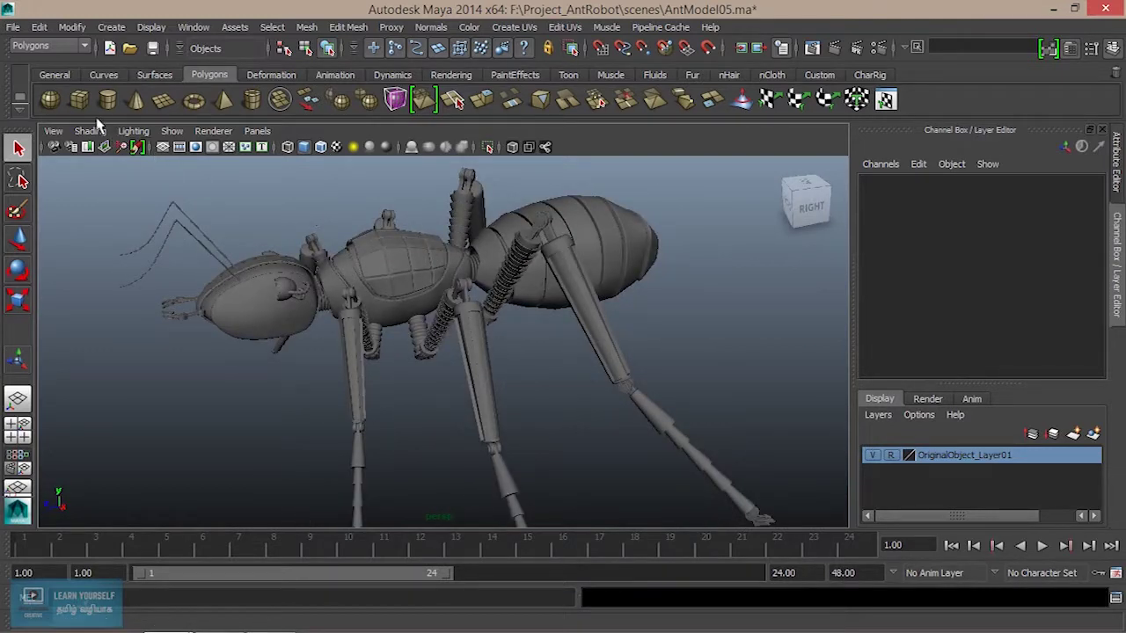
pyautogui.click(79, 99)
# Scale the new cube up, stretch it lengthwise, and move it over the ant's head
pyautogui.keyDown('alt'); pyautogui.moveTo(361, 307); pyautogui.dragTo(438, 356, button='middle'); pyautogui.keyUp('alt')
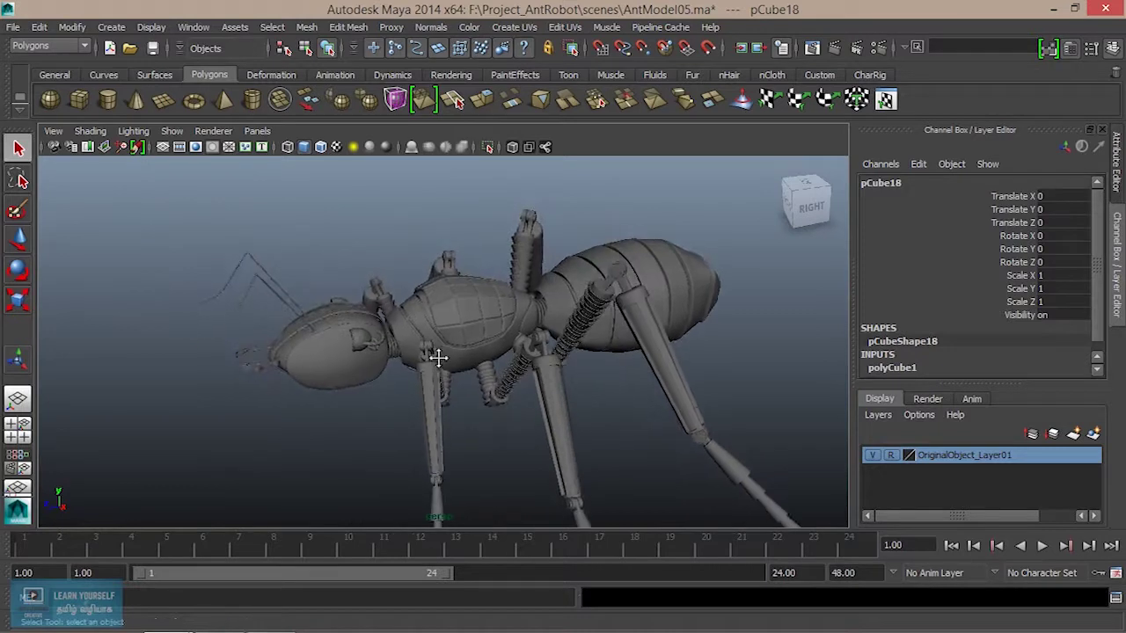
pyautogui.press('r')
pyautogui.moveTo(346, 346); pyautogui.dragTo(400, 370)
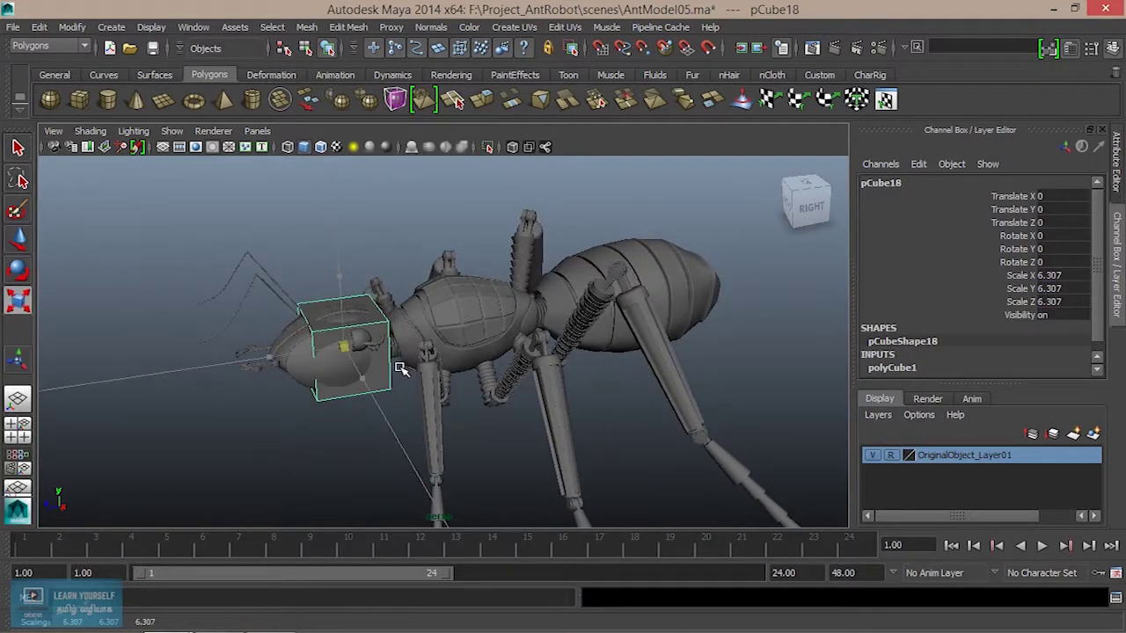
pyautogui.moveTo(266, 357); pyautogui.dragTo(232, 360)
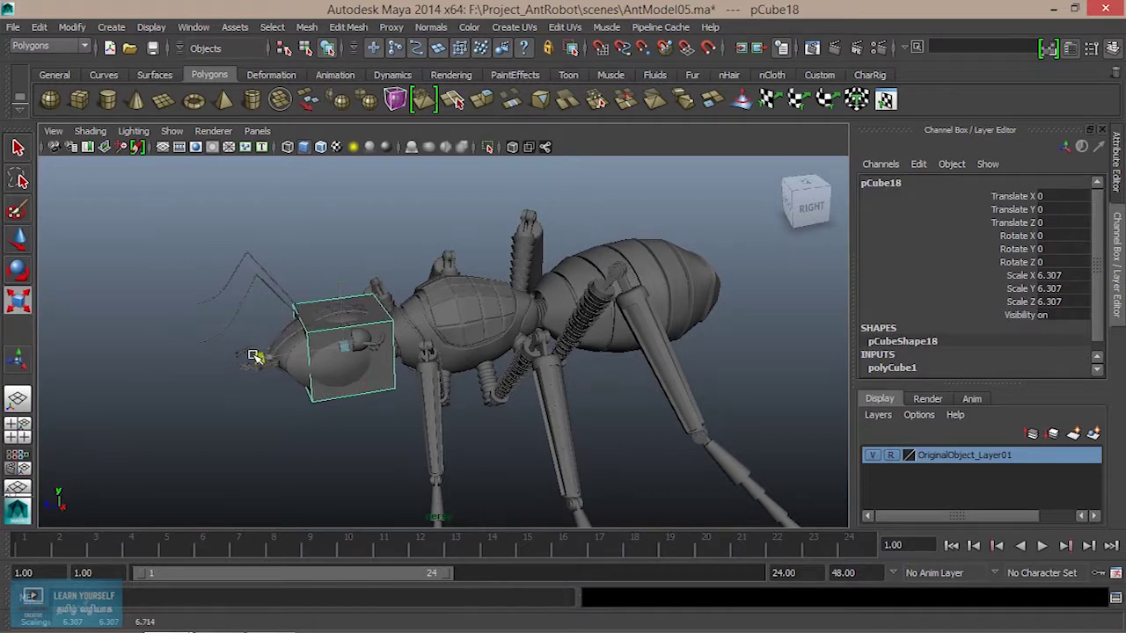
pyautogui.moveTo(364, 377)
pyautogui.keyDown('alt'); pyautogui.mouseDown()
pyautogui.moveTo(442, 375)
pyautogui.moveTo(495, 394)
pyautogui.mouseUp(); pyautogui.keyUp('alt')
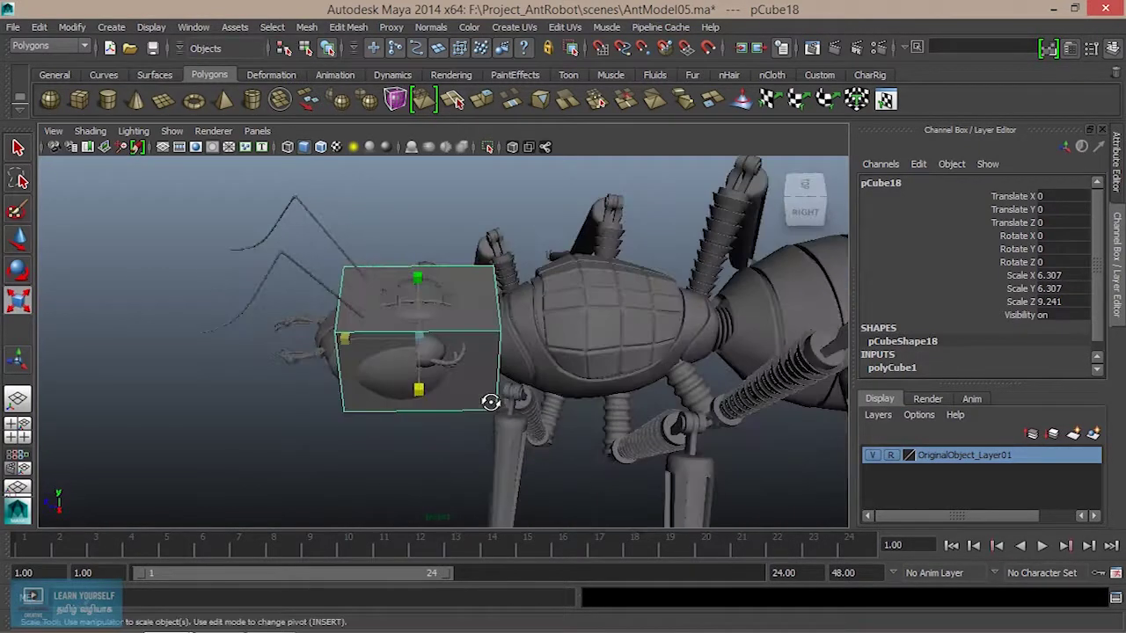
pyautogui.press('w')
pyautogui.moveTo(357, 340)
pyautogui.mouseDown()
pyautogui.moveTo(341, 341)
pyautogui.moveTo(516, 402)
pyautogui.mouseUp()
# Narrow the cube's bottom vertices and raise its bottom front edge
pyautogui.moveTo(462, 310); pyautogui.dragTo(409, 303, button='right')
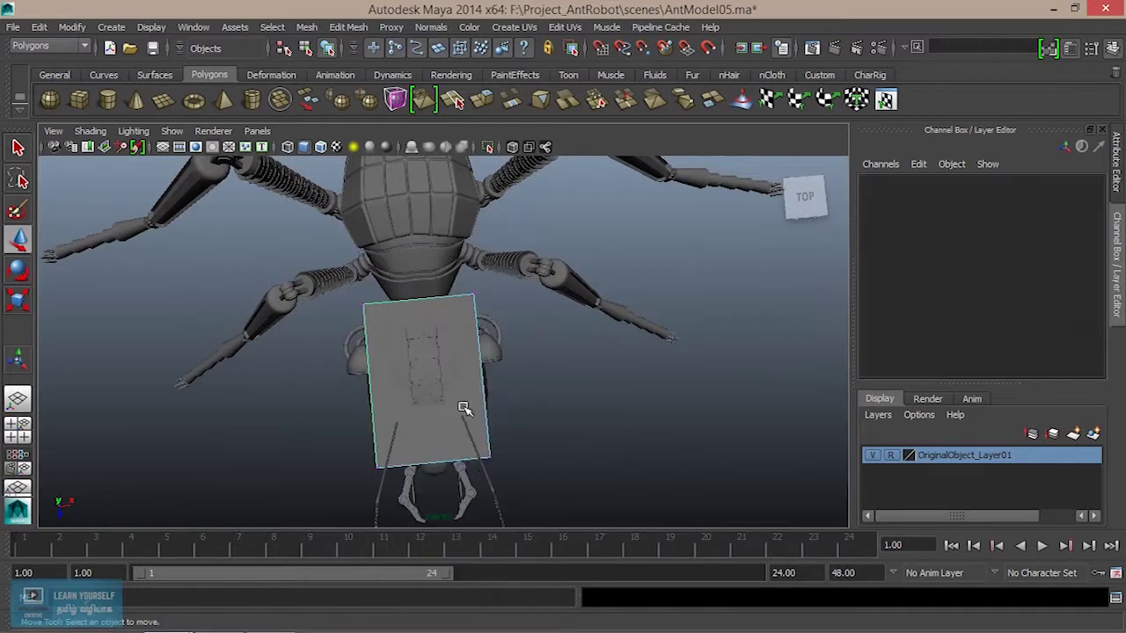
pyautogui.moveTo(327, 419); pyautogui.dragTo(592, 518)
pyautogui.keyDown('alt'); pyautogui.moveTo(510, 442); pyautogui.dragTo(487, 377); pyautogui.keyUp('alt')
pyautogui.press('r')
pyautogui.moveTo(322, 412); pyautogui.dragTo(335, 417)
pyautogui.moveTo(394, 483)
pyautogui.mouseDown()
pyautogui.moveTo(393, 466)
pyautogui.moveTo(355, 447)
pyautogui.moveTo(330, 412)
pyautogui.moveTo(339, 398)
pyautogui.moveTo(308, 401)
pyautogui.mouseUp()
pyautogui.moveTo(309, 401)
pyautogui.keyDown('alt'); pyautogui.mouseDown(button='right')
pyautogui.moveTo(547, 396)
pyautogui.moveTo(532, 379)
pyautogui.mouseUp(button='right'); pyautogui.keyUp('alt')
pyautogui.keyDown('alt'); pyautogui.moveTo(532, 379); pyautogui.dragTo(495, 360); pyautogui.keyUp('alt')
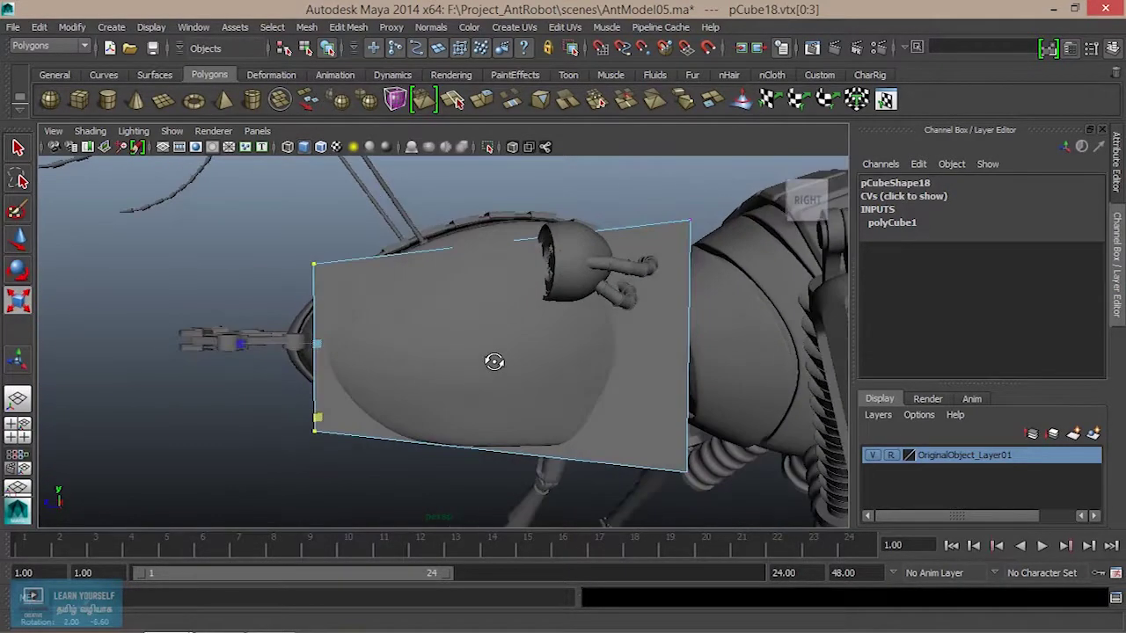
# Pull the front corner vertex past the head and scale the top vertex pair sideways to fit
pyautogui.press('w')
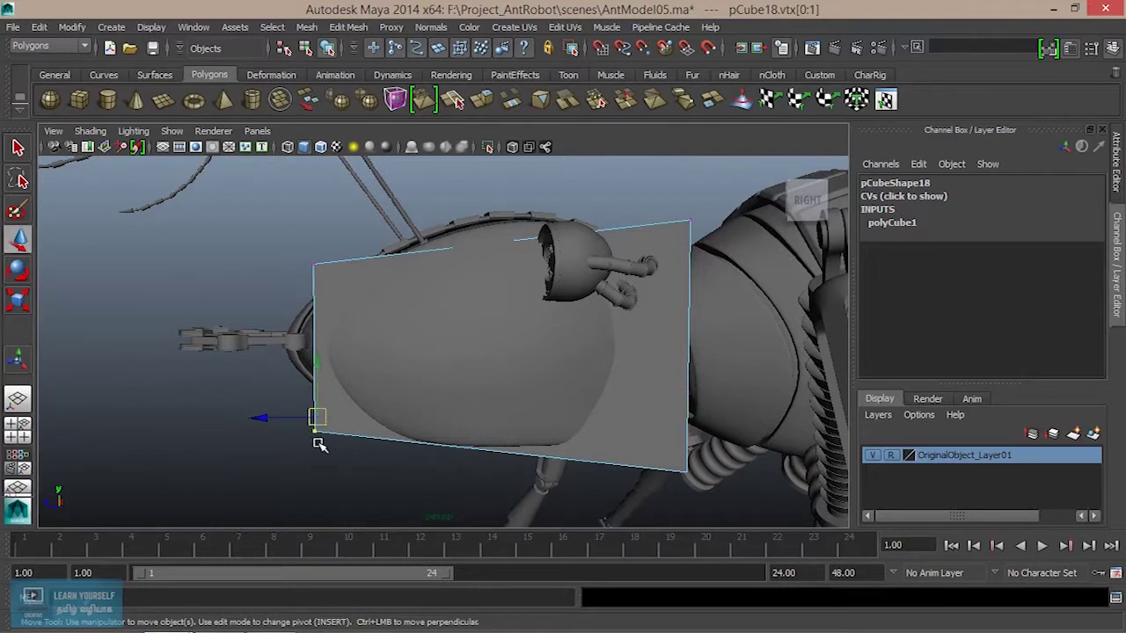
pyautogui.moveTo(263, 417); pyautogui.dragTo(243, 417)
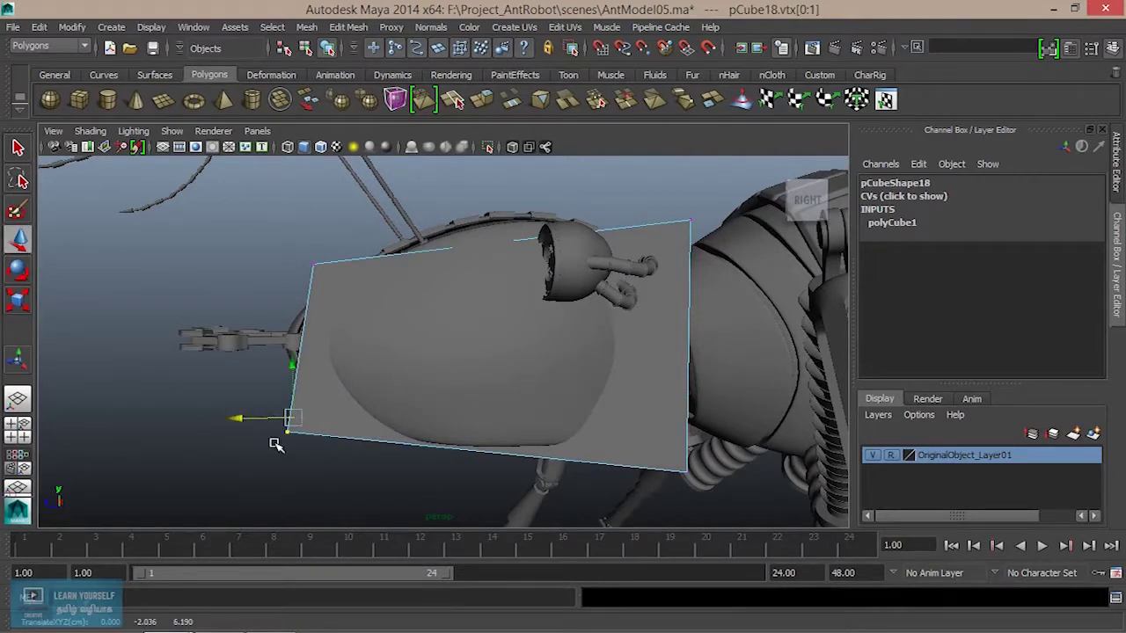
pyautogui.moveTo(291, 364); pyautogui.dragTo(290, 345)
pyautogui.moveTo(404, 413)
pyautogui.keyDown('alt'); pyautogui.mouseDown()
pyautogui.moveTo(504, 433)
pyautogui.moveTo(372, 397)
pyautogui.mouseUp(); pyautogui.keyUp('alt')
pyautogui.moveTo(365, 302)
pyautogui.mouseDown()
pyautogui.moveTo(364, 369)
pyautogui.moveTo(435, 414)
pyautogui.mouseUp()
pyautogui.press('r')
pyautogui.moveTo(286, 287); pyautogui.dragTo(296, 284)
pyautogui.moveTo(341, 341)
pyautogui.keyDown('alt'); pyautogui.mouseDown()
pyautogui.moveTo(485, 409)
pyautogui.moveTo(448, 402)
pyautogui.moveTo(502, 402)
pyautogui.moveTo(373, 352)
pyautogui.moveTo(411, 355)
pyautogui.moveTo(319, 384)
pyautogui.moveTo(257, 368)
pyautogui.moveTo(293, 283)
pyautogui.mouseUp(); pyautogui.keyUp('alt')
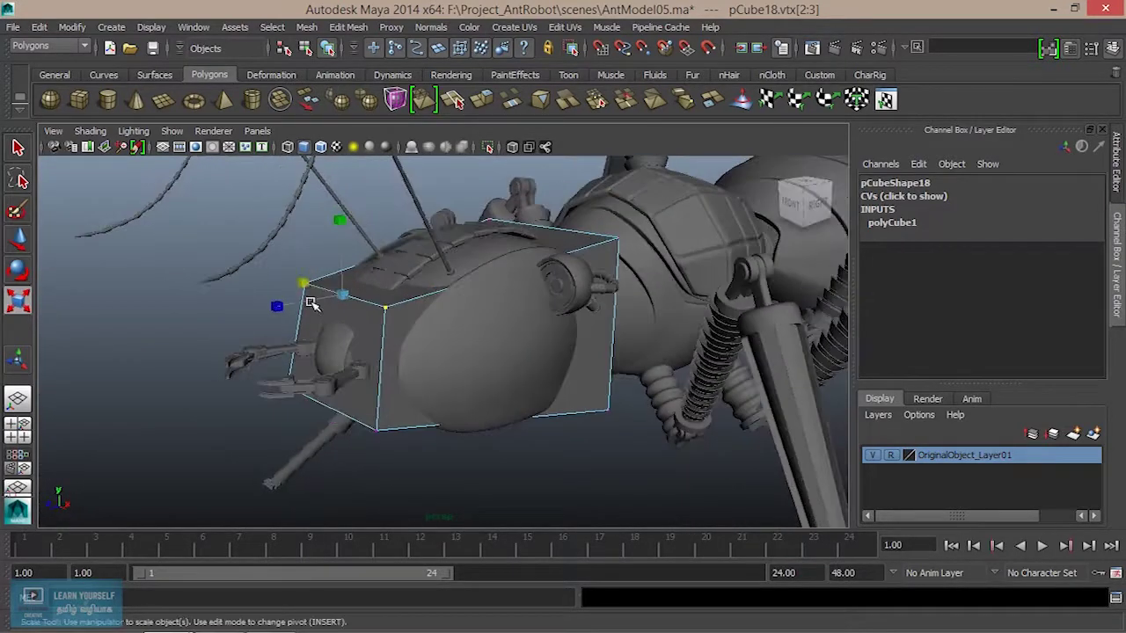
# Scale the head proxy's bottom-edge vertices inward
pyautogui.press('r')
pyautogui.moveTo(271, 382); pyautogui.dragTo(394, 461)
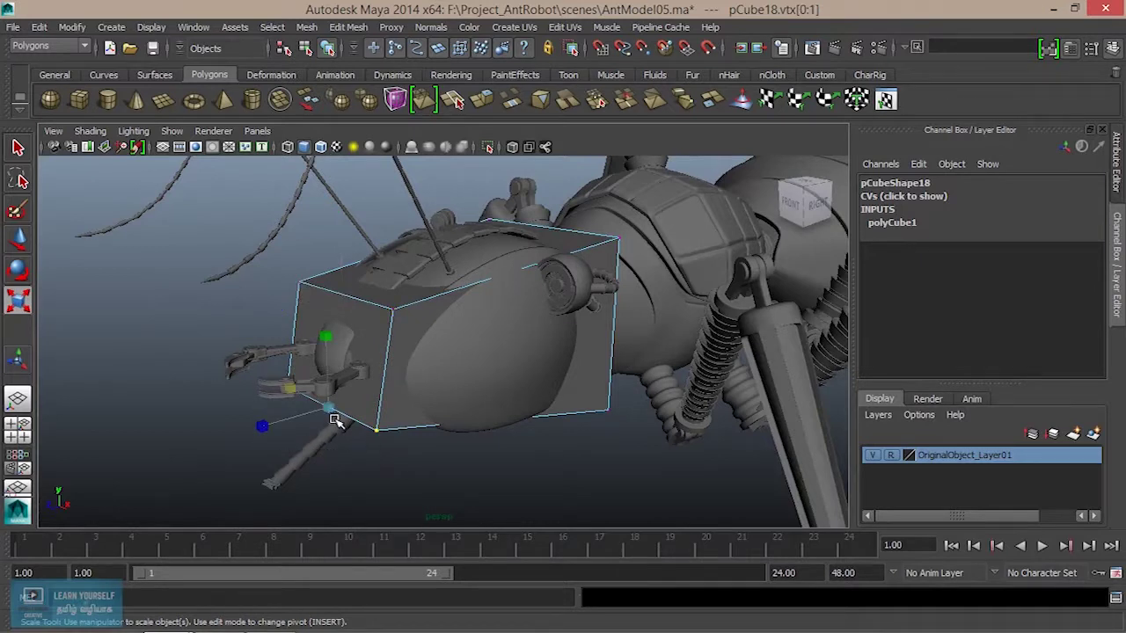
pyautogui.moveTo(289, 387); pyautogui.dragTo(300, 397)
pyautogui.moveTo(364, 427)
pyautogui.keyDown('alt'); pyautogui.mouseDown()
pyautogui.moveTo(520, 432)
pyautogui.moveTo(502, 382)
pyautogui.moveTo(513, 368)
pyautogui.moveTo(477, 396)
pyautogui.moveTo(381, 422)
pyautogui.moveTo(372, 407)
pyautogui.mouseUp(); pyautogui.keyUp('alt')
pyautogui.keyDown('alt'); pyautogui.moveTo(372, 407); pyautogui.dragTo(389, 400, button='right'); pyautogui.keyUp('alt')
pyautogui.moveTo(388, 400)
pyautogui.keyDown('alt'); pyautogui.mouseDown()
pyautogui.moveTo(401, 392)
pyautogui.moveTo(463, 423)
pyautogui.moveTo(467, 352)
pyautogui.mouseUp(); pyautogui.keyUp('alt')
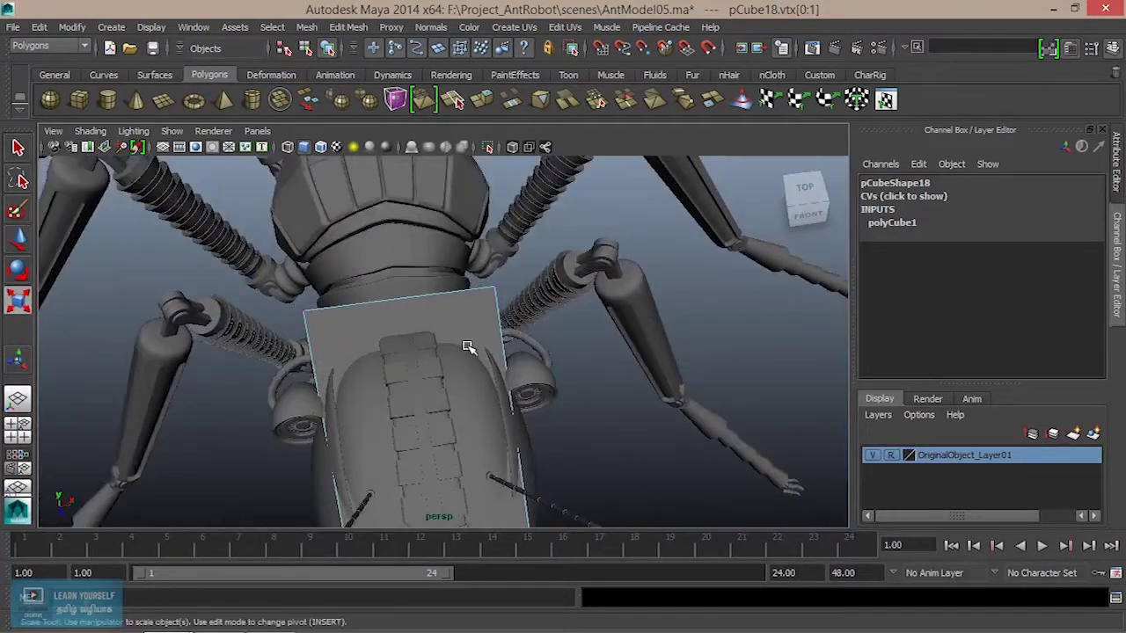
# Enlarge pCube18 to 6.626 × 6.626 × 9.708 and move it to Y 0.572, Z 1.149
pyautogui.moveTo(469, 314); pyautogui.dragTo(527, 239, button='right')
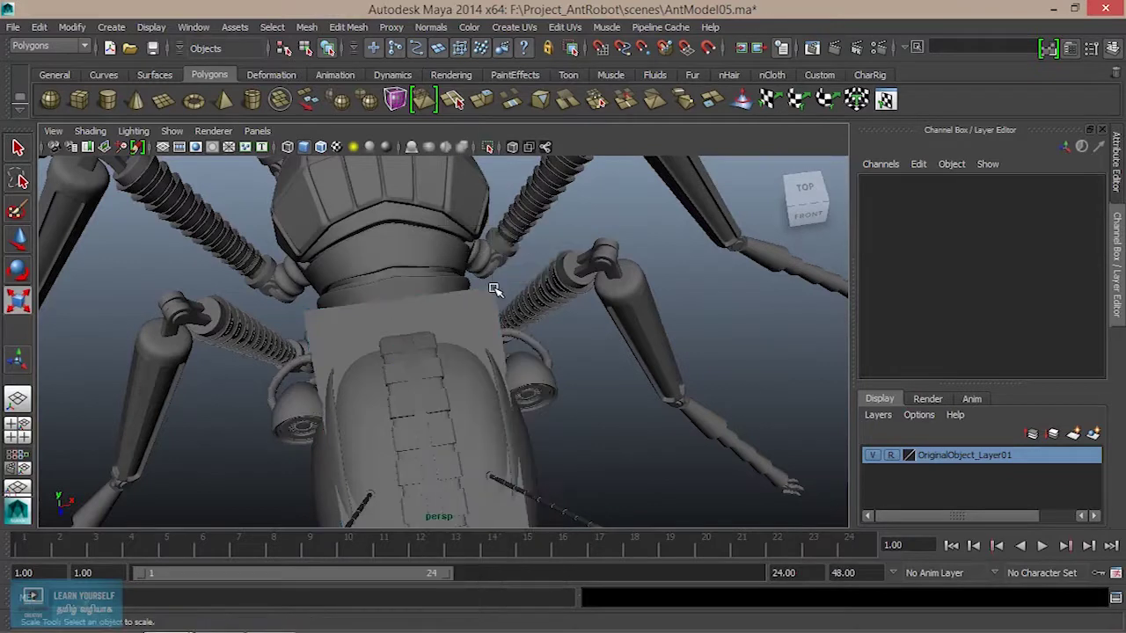
pyautogui.moveTo(423, 468)
pyautogui.mouseDown()
pyautogui.moveTo(566, 414)
pyautogui.moveTo(578, 395)
pyautogui.moveTo(558, 367)
pyautogui.mouseUp()
pyautogui.keyDown('alt'); pyautogui.moveTo(559, 368); pyautogui.dragTo(527, 333, button='middle'); pyautogui.keyUp('alt')
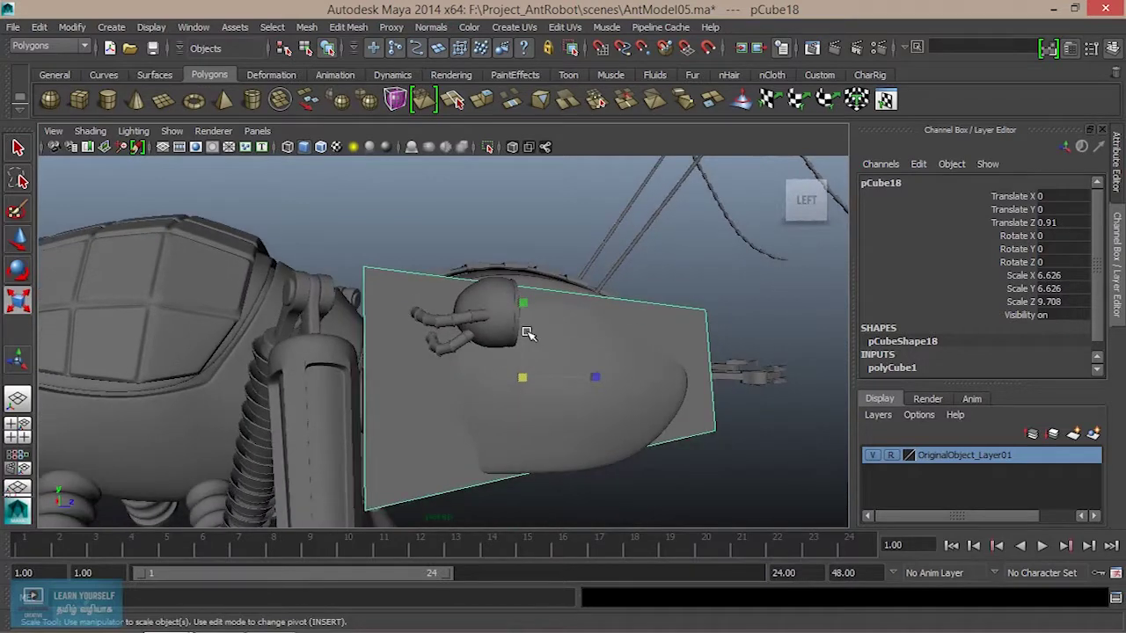
pyautogui.press('w')
pyautogui.moveTo(519, 322); pyautogui.dragTo(522, 304)
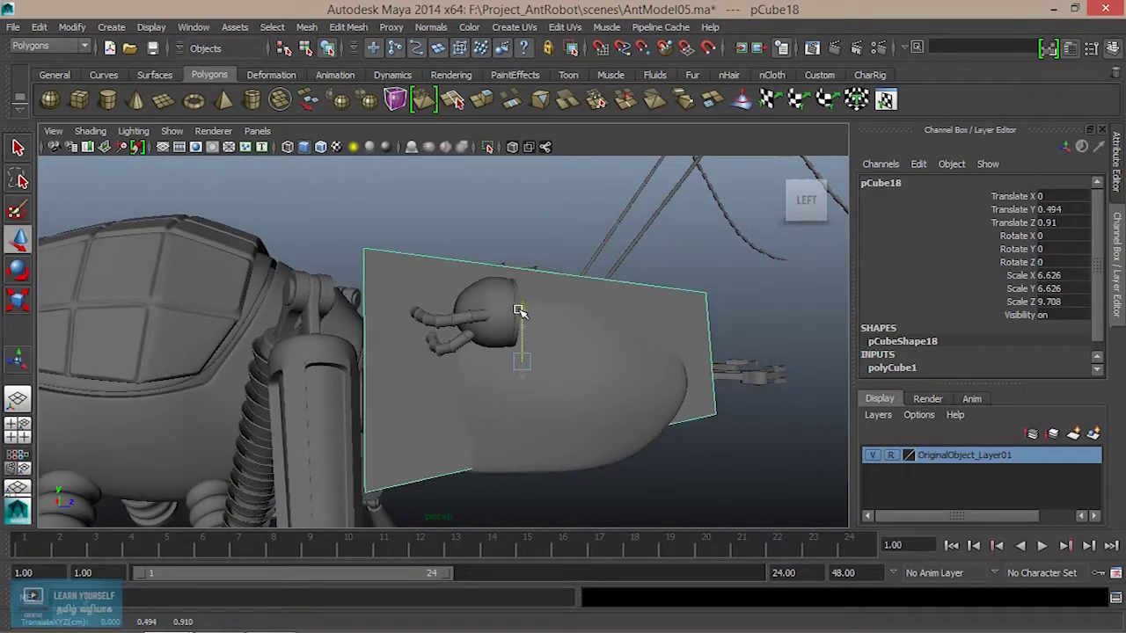
pyautogui.moveTo(575, 356); pyautogui.dragTo(586, 405)
pyautogui.moveTo(517, 432)
pyautogui.keyDown('alt'); pyautogui.mouseDown()
pyautogui.moveTo(558, 460)
pyautogui.moveTo(533, 474)
pyautogui.moveTo(648, 422)
pyautogui.moveTo(540, 422)
pyautogui.moveTo(664, 451)
pyautogui.moveTo(485, 407)
pyautogui.mouseUp(); pyautogui.keyUp('alt')
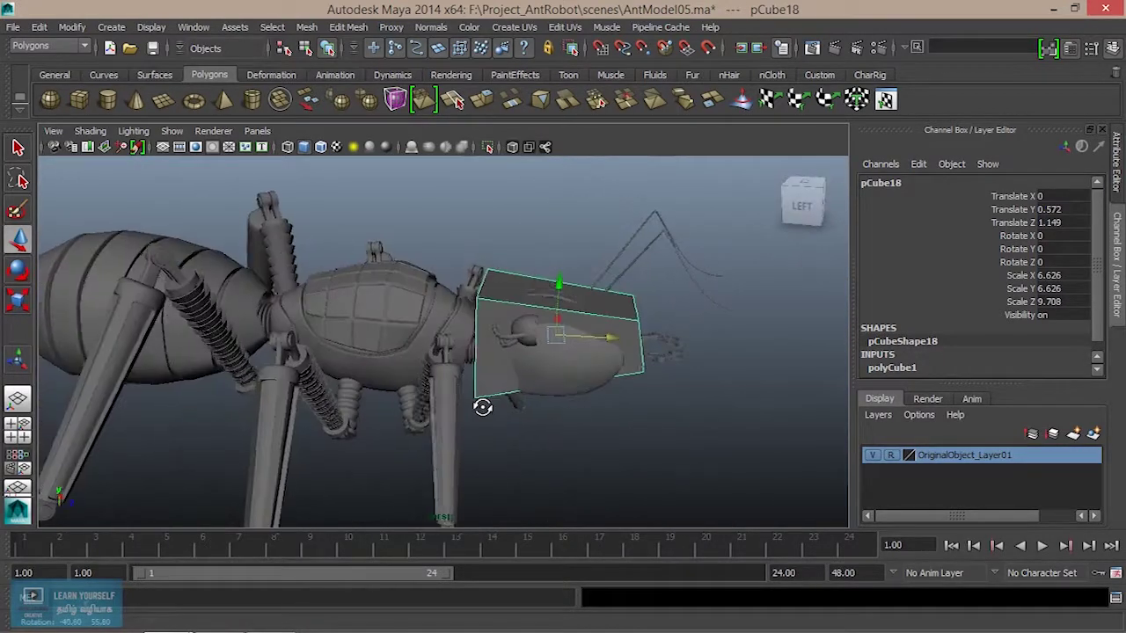
# Assign the head proxy cube to a new layer named Proxy_Layer01 and check its visibility
pyautogui.click(1093, 434)
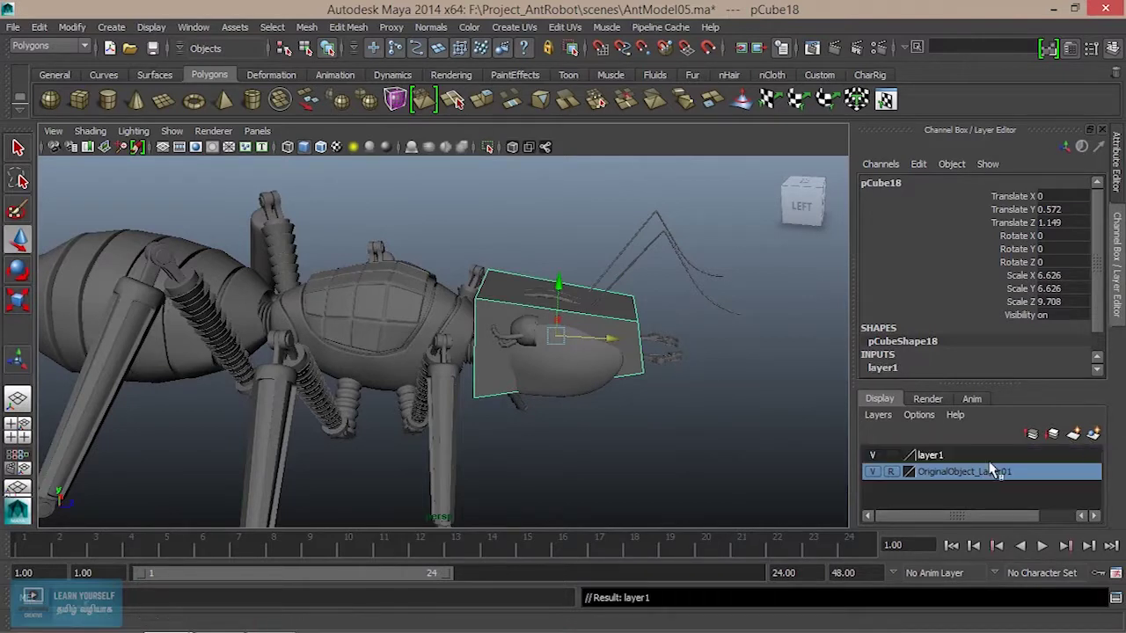
pyautogui.doubleClick(933, 454)
pyautogui.write('Proxy_Layer01')
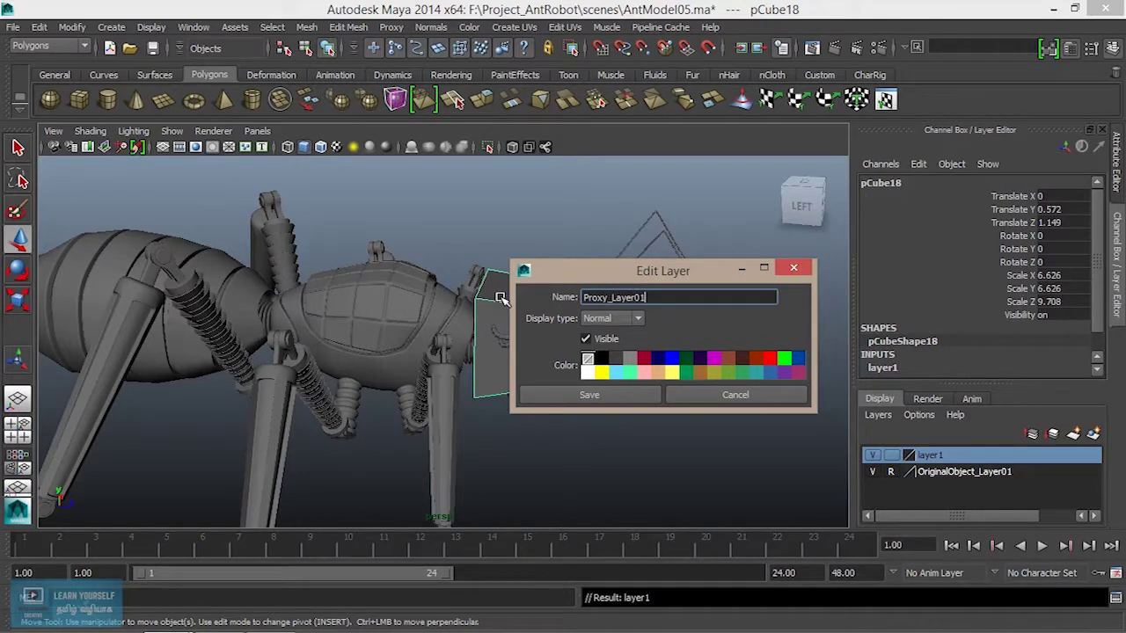
pyautogui.click(613, 399)
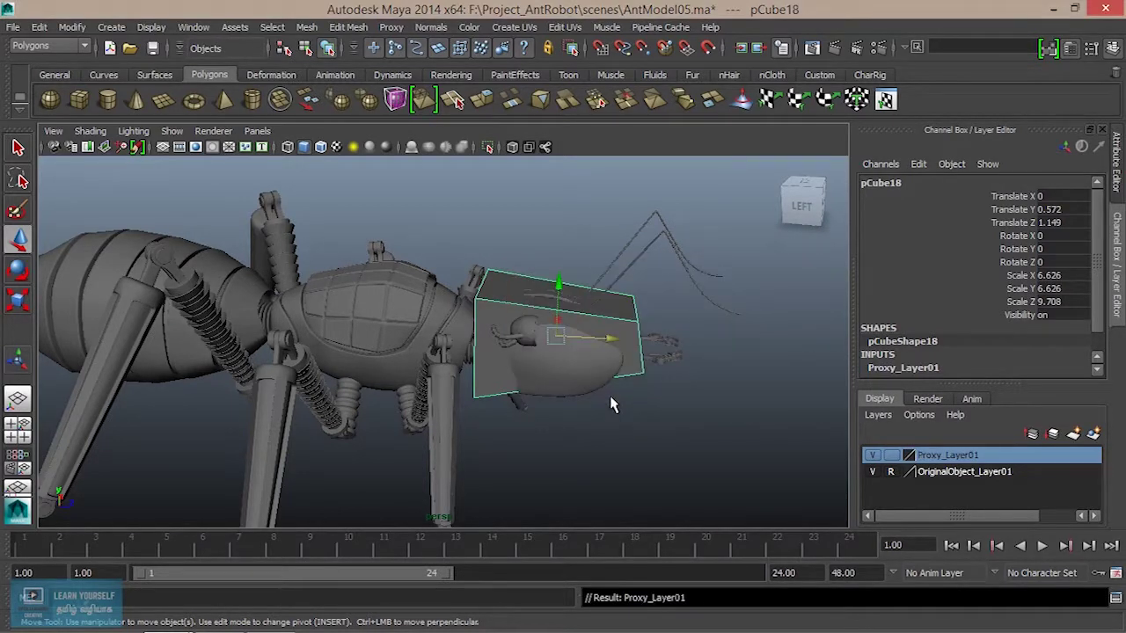
pyautogui.click(872, 457)
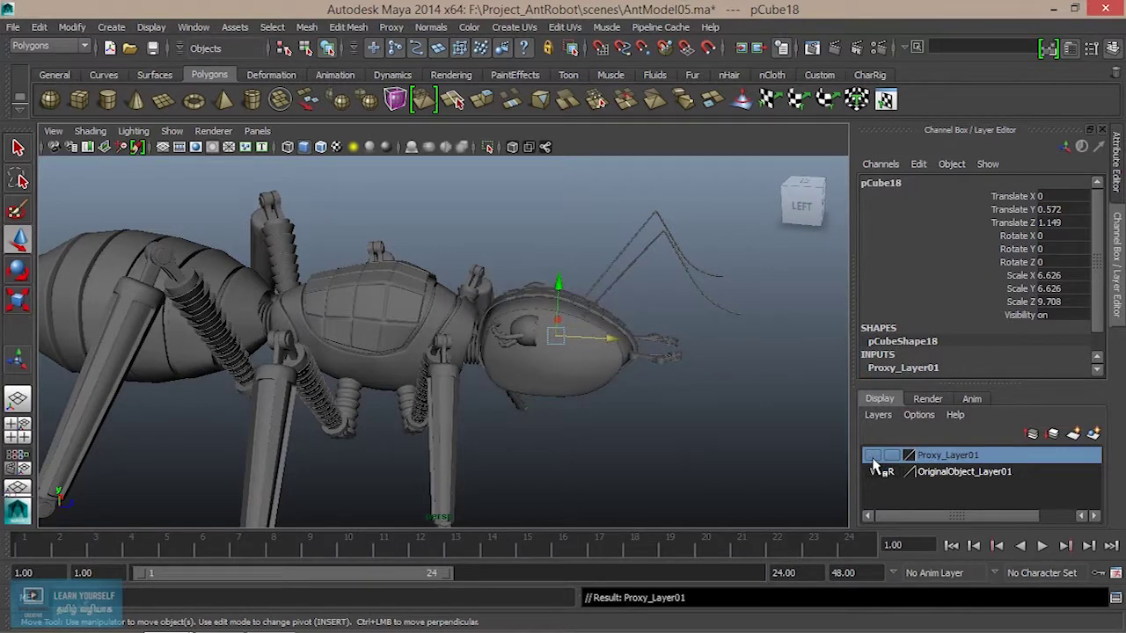
pyautogui.click(872, 457)
pyautogui.click(711, 477)
pyautogui.moveTo(515, 480)
pyautogui.keyDown('alt'); pyautogui.mouseDown()
pyautogui.moveTo(568, 478)
pyautogui.moveTo(659, 502)
pyautogui.mouseUp(); pyautogui.keyUp('alt')
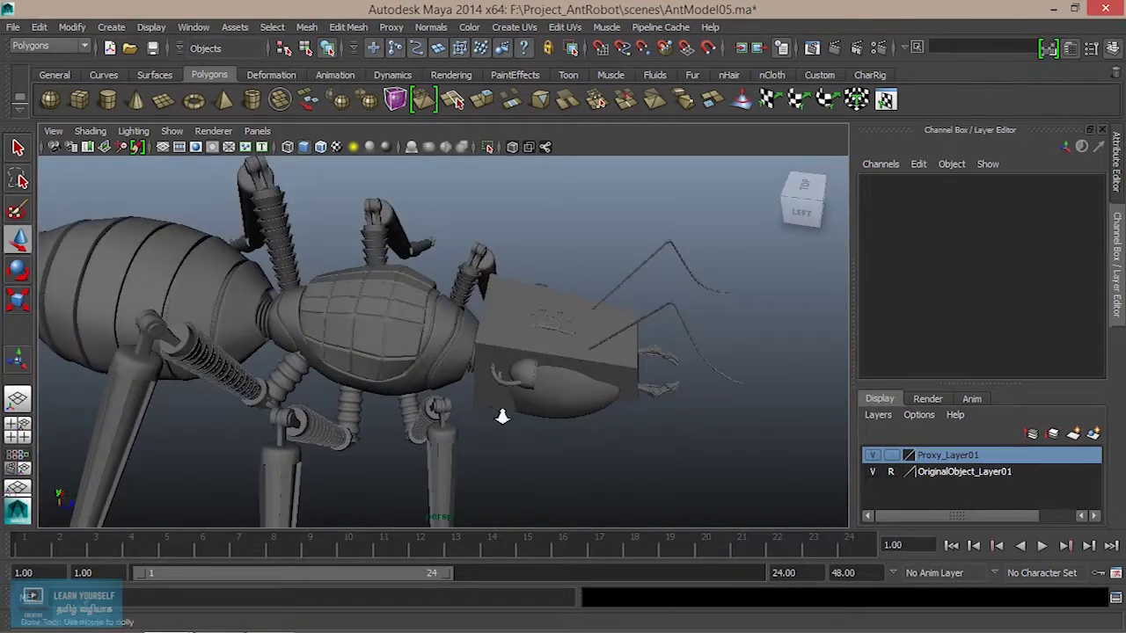
pyautogui.scroll(5, 633, 458)
pyautogui.keyDown('alt'); pyautogui.moveTo(633, 458); pyautogui.dragTo(475, 430); pyautogui.keyUp('alt')
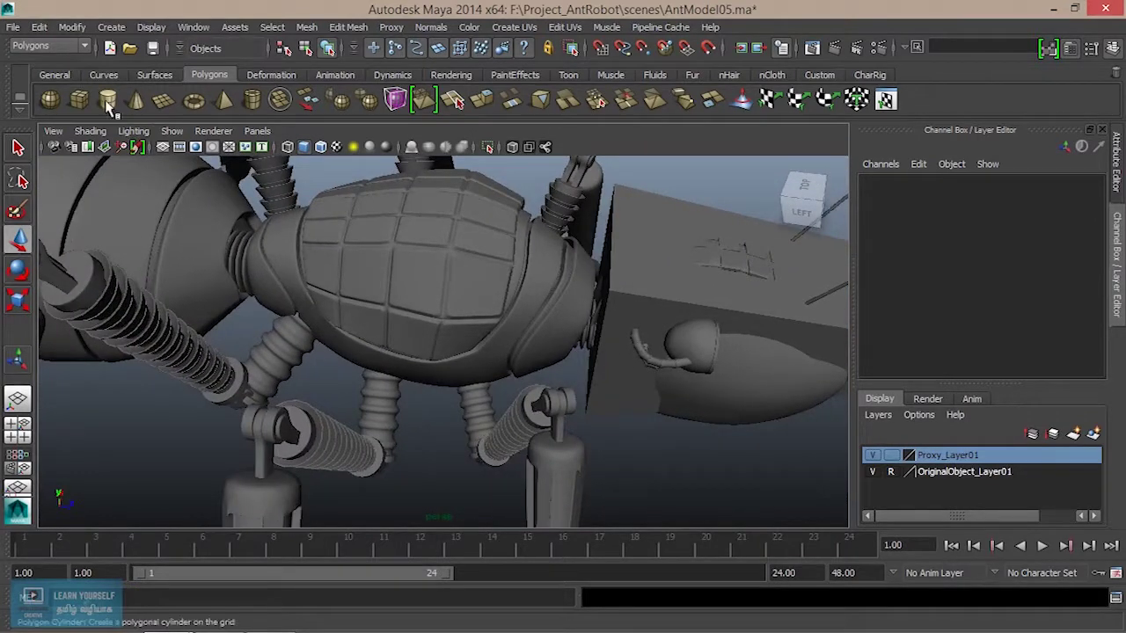
pyautogui.click(79, 100)
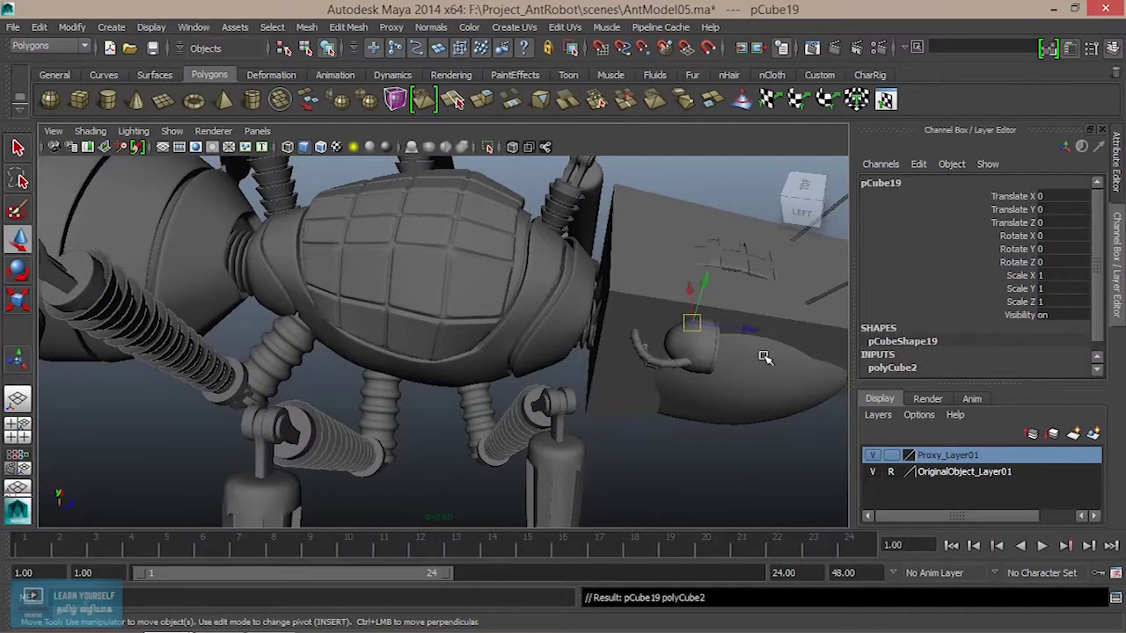
# Move and scale pCube19 over the thorax: Z -10.784, scale 8.555 × 8.555 × 12.697
pyautogui.moveTo(745, 328); pyautogui.dragTo(478, 308)
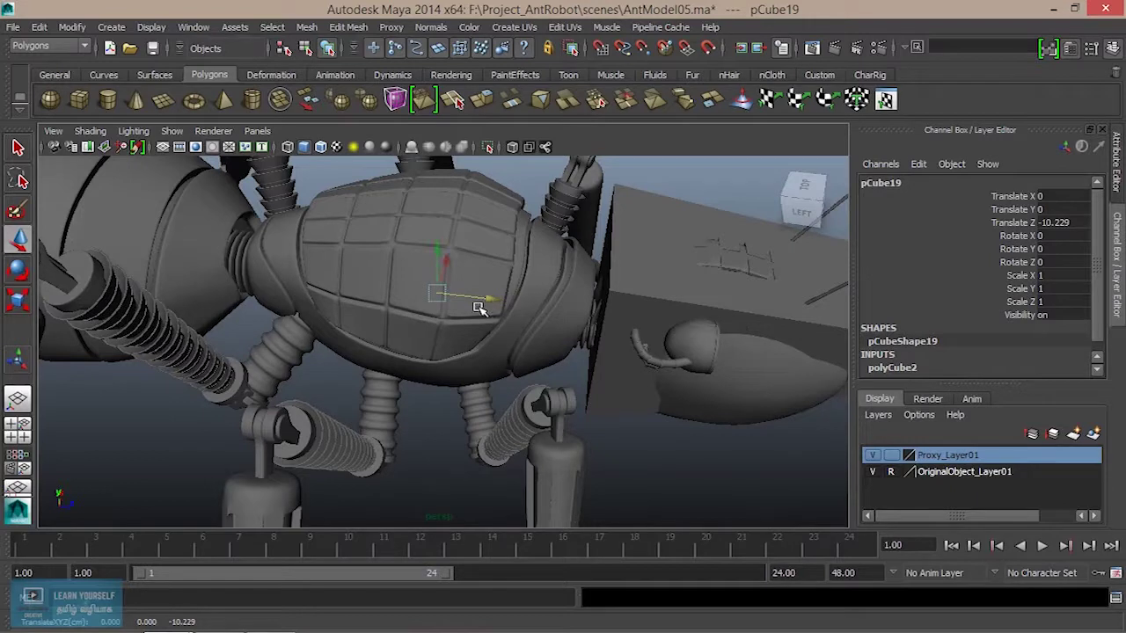
pyautogui.press('r')
pyautogui.moveTo(440, 294)
pyautogui.mouseDown()
pyautogui.moveTo(595, 326)
pyautogui.moveTo(515, 331)
pyautogui.moveTo(547, 323)
pyautogui.mouseUp()
pyautogui.press('f')
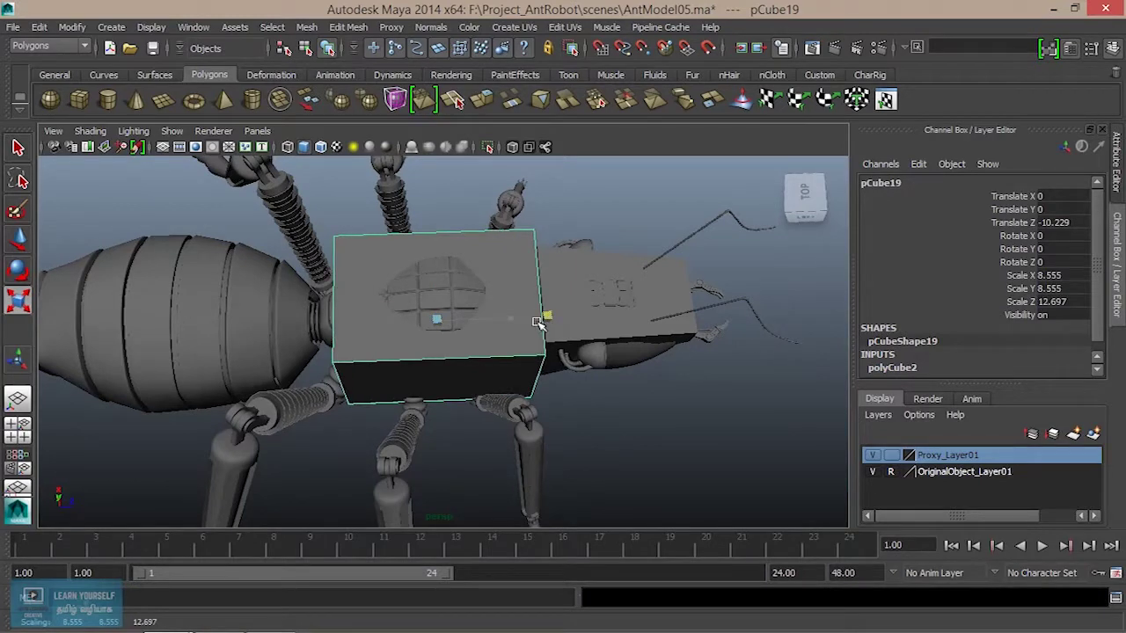
pyautogui.press('w')
pyautogui.moveTo(493, 320); pyautogui.dragTo(334, 307)
pyautogui.keyDown('alt'); pyautogui.moveTo(334, 307); pyautogui.dragTo(443, 350, button='right'); pyautogui.keyUp('alt')
pyautogui.keyDown('alt'); pyautogui.moveTo(443, 350); pyautogui.dragTo(512, 319); pyautogui.keyUp('alt')
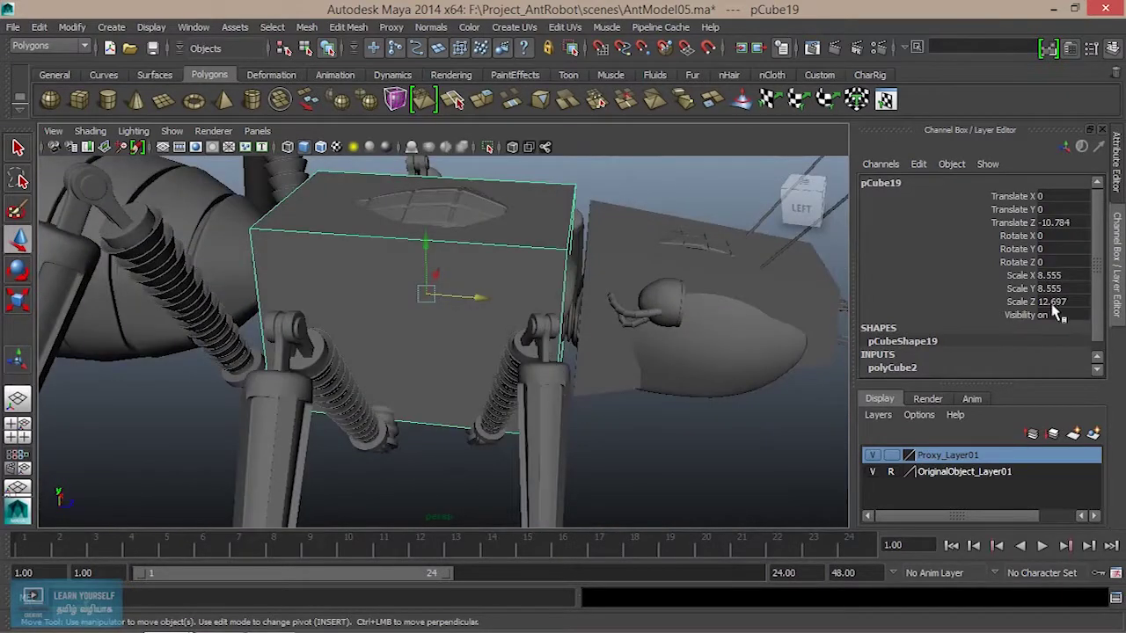
# Set polyCube2's Subdivisions Depth to 5 in the Channel Box
pyautogui.click(906, 370)
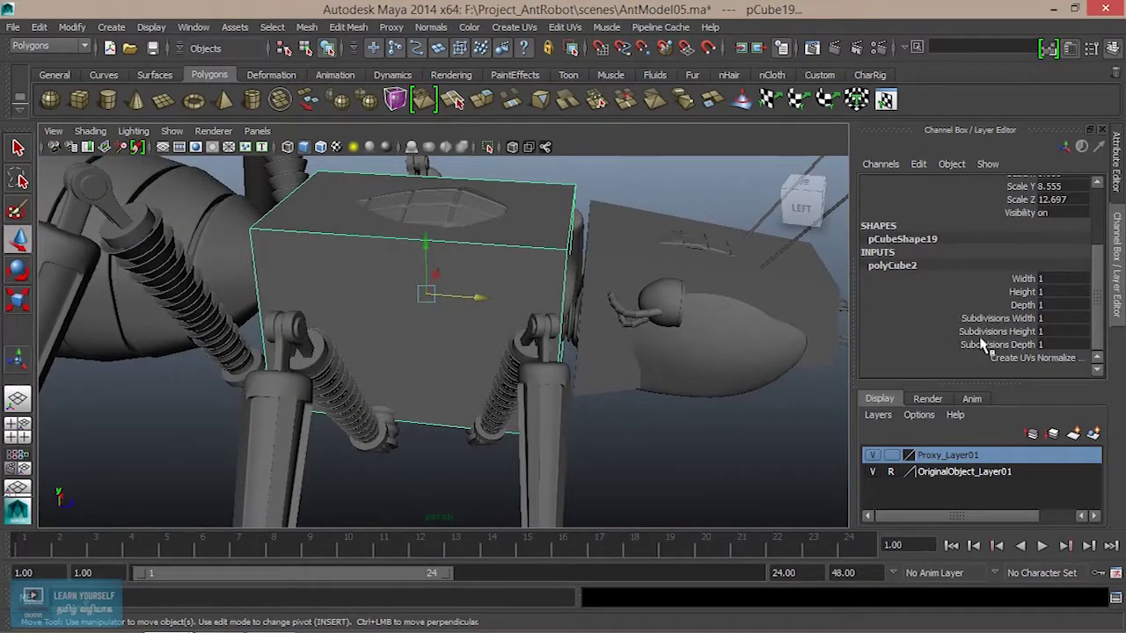
pyautogui.click(985, 332)
pyautogui.moveTo(502, 366); pyautogui.dragTo(513, 366, button='middle')
pyautogui.hotkey('ctrl', 'z')
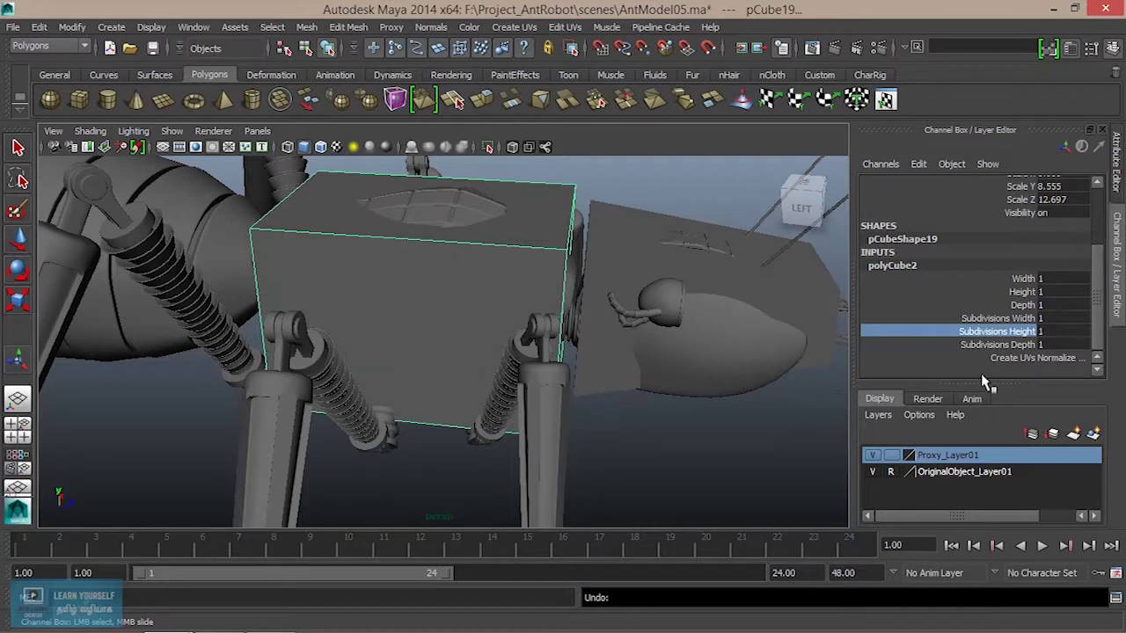
pyautogui.click(1002, 345)
pyautogui.moveTo(552, 355); pyautogui.dragTo(587, 375, button='middle')
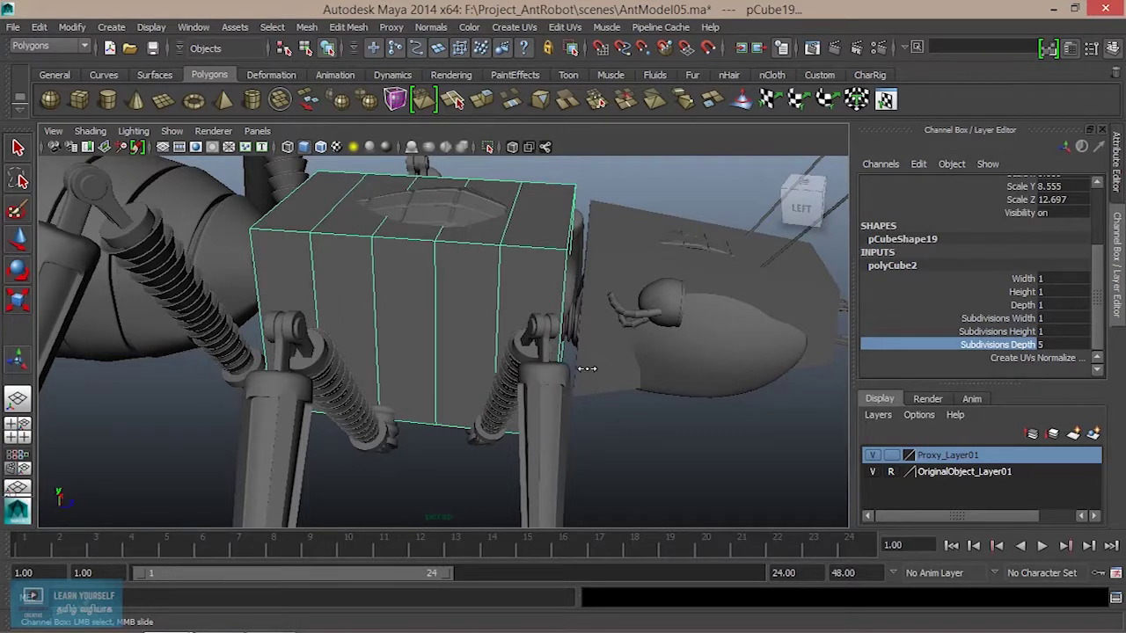
pyautogui.keyDown('alt'); pyautogui.moveTo(473, 380); pyautogui.dragTo(502, 382); pyautogui.keyUp('alt')
pyautogui.moveTo(326, 347)
pyautogui.keyDown('alt'); pyautogui.mouseDown()
pyautogui.moveTo(510, 368)
pyautogui.moveTo(498, 317)
pyautogui.mouseUp(); pyautogui.keyUp('alt')
pyautogui.moveTo(510, 265); pyautogui.dragTo(443, 281, button='right')
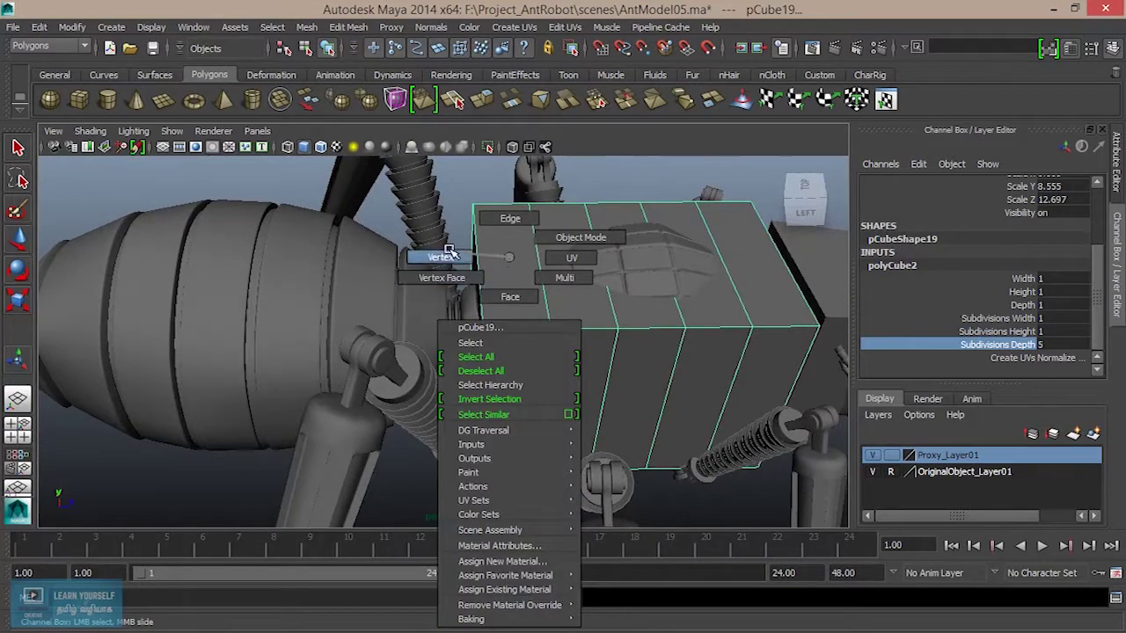
pyautogui.keyDown('alt'); pyautogui.moveTo(495, 313); pyautogui.dragTo(469, 284); pyautogui.keyUp('alt')
pyautogui.keyDown('alt'); pyautogui.moveTo(411, 180); pyautogui.dragTo(457, 387); pyautogui.keyUp('alt')
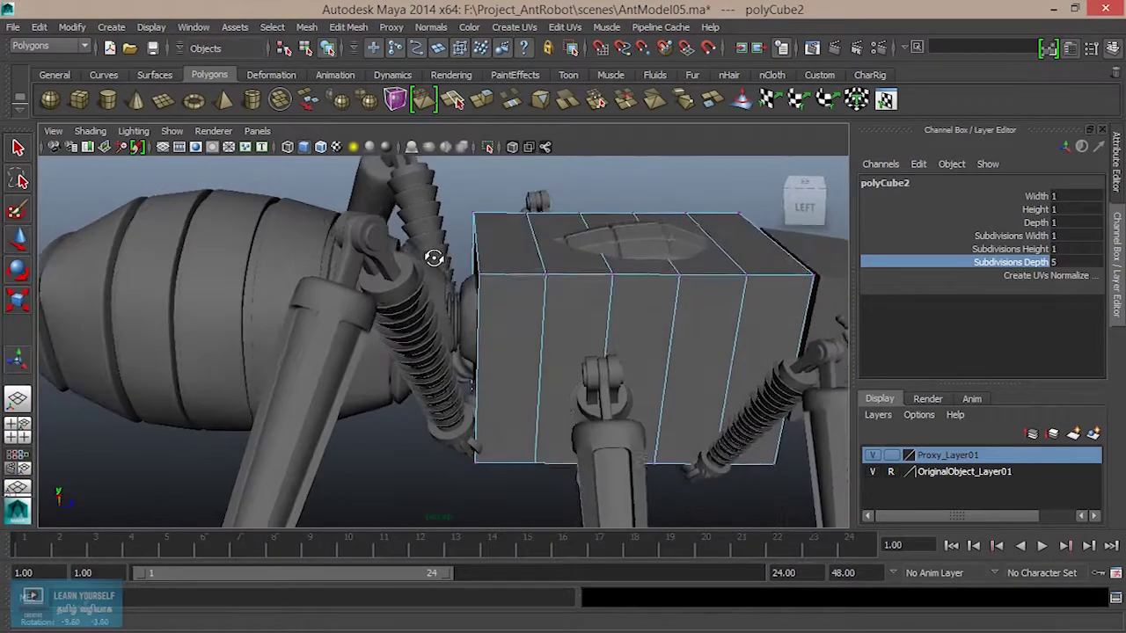
# Select the thorax proxy's end vertex columns and scale them inward to taper both ends
pyautogui.press('w')
pyautogui.moveTo(445, 195); pyautogui.dragTo(508, 488)
pyautogui.moveTo(514, 449)
pyautogui.keyDown('alt'); pyautogui.mouseDown()
pyautogui.moveTo(567, 470)
pyautogui.moveTo(523, 482)
pyautogui.mouseUp(); pyautogui.keyUp('alt')
pyautogui.press('r')
pyautogui.moveTo(475, 338); pyautogui.dragTo(451, 341)
pyautogui.keyDown('alt'); pyautogui.moveTo(572, 402); pyautogui.dragTo(551, 339); pyautogui.keyUp('alt')
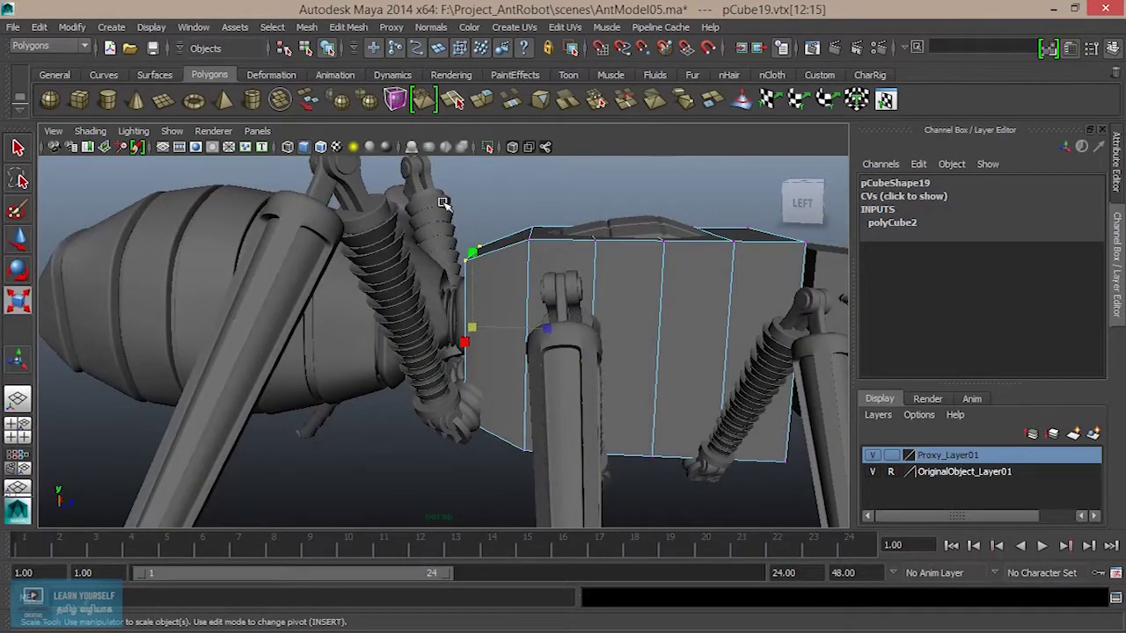
pyautogui.moveTo(424, 219); pyautogui.dragTo(539, 505)
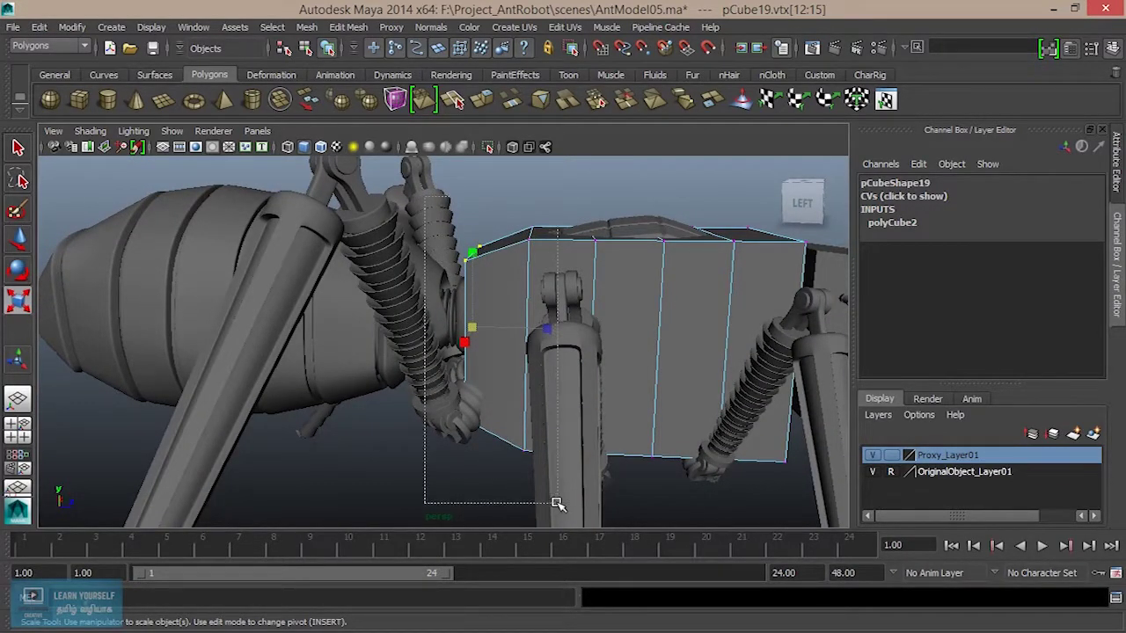
pyautogui.moveTo(503, 326)
pyautogui.mouseDown()
pyautogui.moveTo(505, 387)
pyautogui.moveTo(605, 286)
pyautogui.mouseUp()
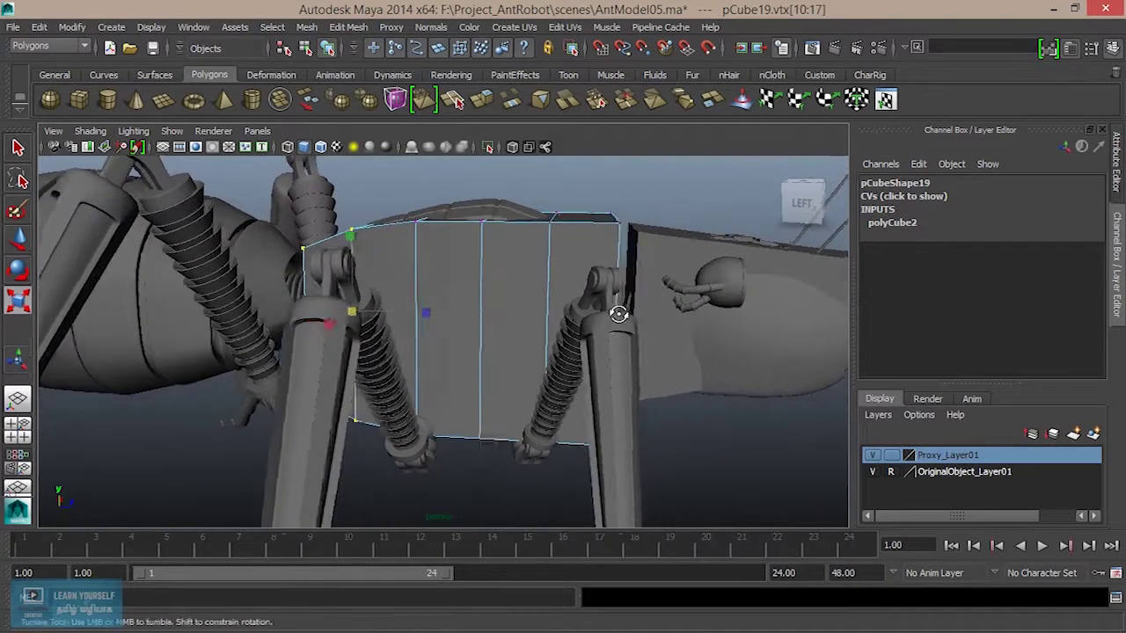
# Shrink the lower corner vertices to round the proxy's bottom, then return to object mode
pyautogui.keyDown('alt'); pyautogui.moveTo(559, 237); pyautogui.dragTo(568, 226); pyautogui.keyUp('alt')
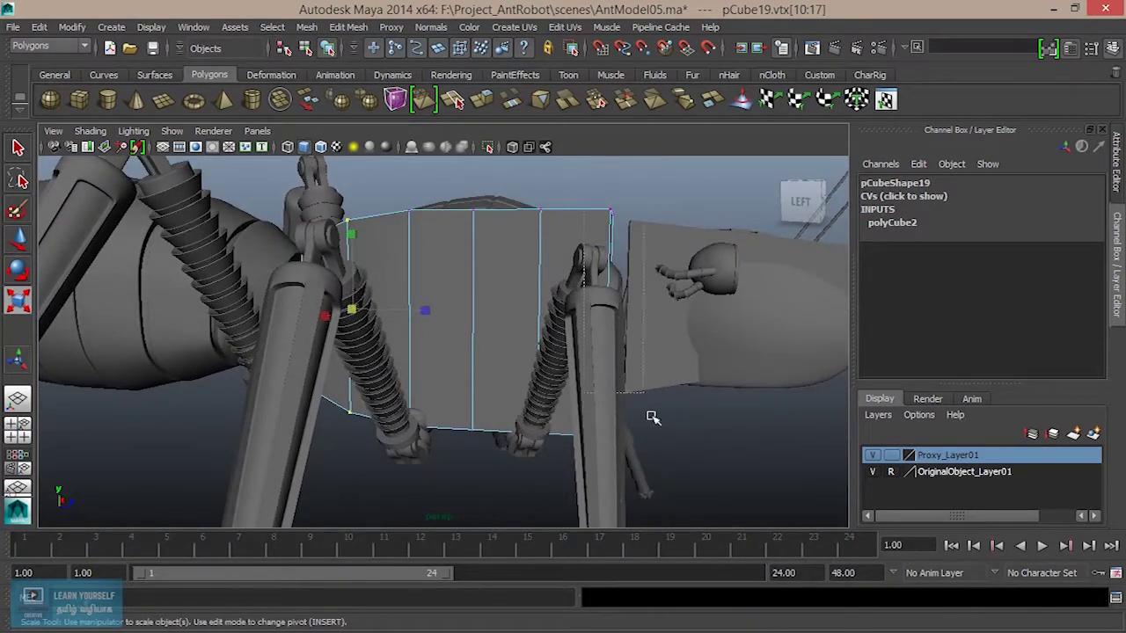
pyautogui.moveTo(614, 449); pyautogui.dragTo(711, 496)
pyautogui.moveTo(604, 403)
pyautogui.keyDown('alt'); pyautogui.mouseDown()
pyautogui.moveTo(575, 366)
pyautogui.moveTo(555, 365)
pyautogui.moveTo(593, 343)
pyautogui.mouseUp(); pyautogui.keyUp('alt')
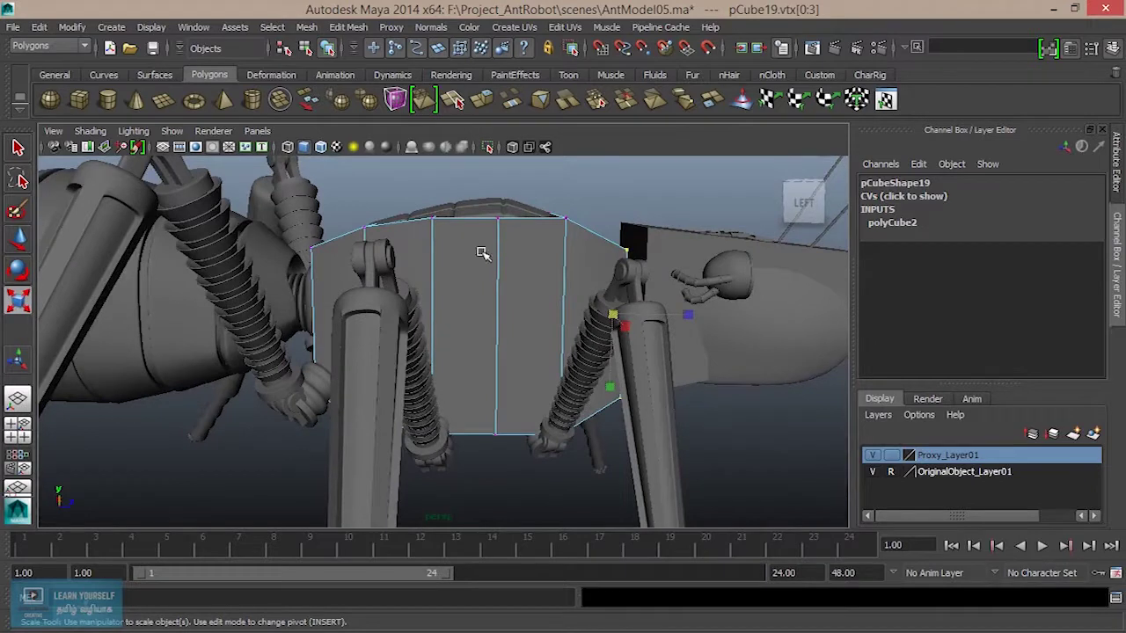
pyautogui.moveTo(457, 428)
pyautogui.mouseDown()
pyautogui.moveTo(527, 485)
pyautogui.moveTo(495, 334)
pyautogui.moveTo(510, 334)
pyautogui.moveTo(516, 343)
pyautogui.moveTo(439, 369)
pyautogui.moveTo(351, 344)
pyautogui.moveTo(331, 322)
pyautogui.moveTo(327, 284)
pyautogui.moveTo(495, 409)
pyautogui.mouseUp()
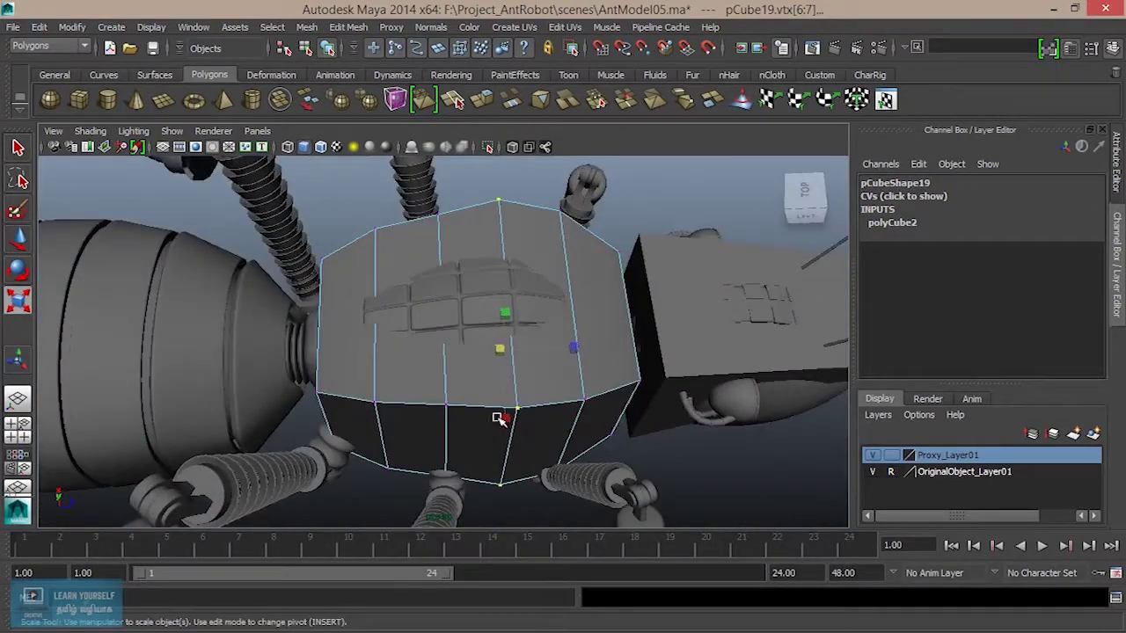
pyautogui.moveTo(473, 452)
pyautogui.keyDown('alt'); pyautogui.mouseDown()
pyautogui.moveTo(605, 378)
pyautogui.moveTo(598, 317)
pyautogui.moveTo(553, 246)
pyautogui.mouseUp(); pyautogui.keyUp('alt')
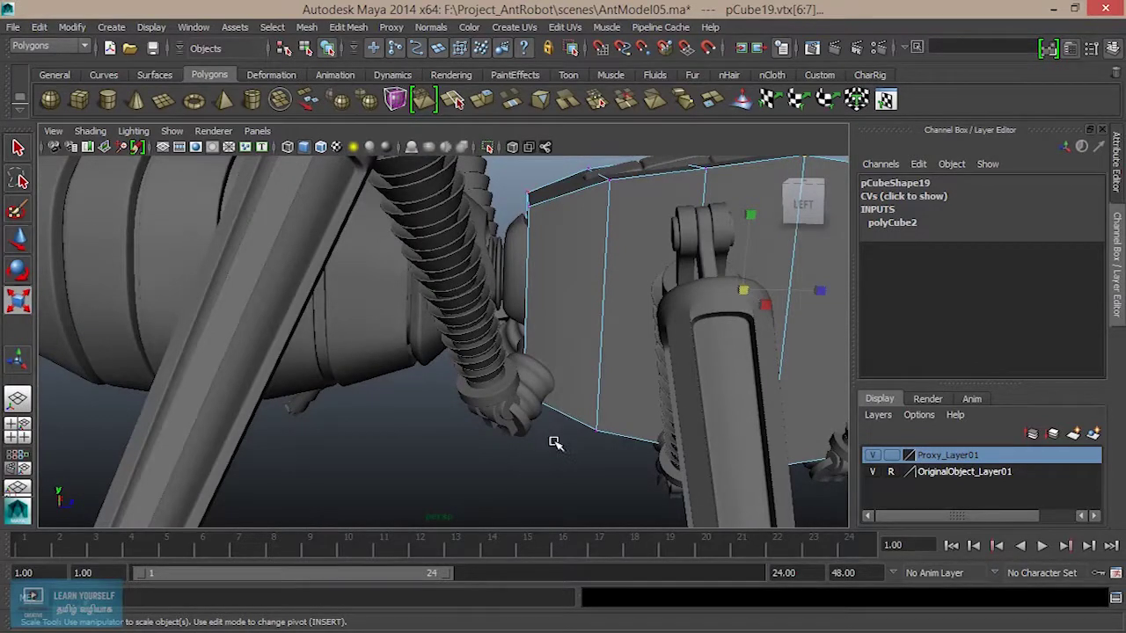
pyautogui.moveTo(545, 358)
pyautogui.mouseDown()
pyautogui.moveTo(545, 269)
pyautogui.moveTo(555, 356)
pyautogui.moveTo(615, 370)
pyautogui.moveTo(599, 367)
pyautogui.mouseUp()
pyautogui.press('w')
pyautogui.moveTo(596, 257)
pyautogui.mouseDown(button='right')
pyautogui.moveTo(662, 256)
pyautogui.moveTo(658, 276)
pyautogui.mouseUp(button='right')
pyautogui.click(603, 372)
pyautogui.moveTo(603, 372)
pyautogui.keyDown('alt'); pyautogui.mouseDown()
pyautogui.moveTo(709, 432)
pyautogui.moveTo(664, 432)
pyautogui.moveTo(590, 406)
pyautogui.mouseUp(); pyautogui.keyUp('alt')
pyautogui.moveTo(540, 360)
pyautogui.keyDown('alt'); pyautogui.mouseDown()
pyautogui.moveTo(721, 452)
pyautogui.moveTo(595, 439)
pyautogui.moveTo(518, 402)
pyautogui.moveTo(568, 386)
pyautogui.mouseUp(); pyautogui.keyUp('alt')
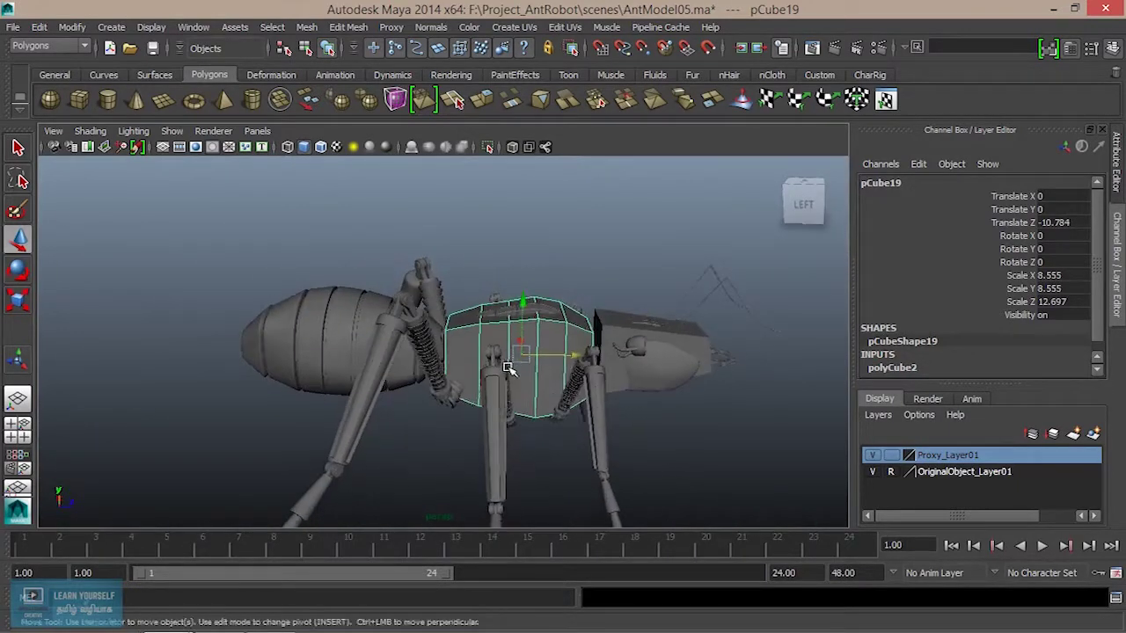
# Duplicate the thorax proxy as pCube20, place it over the abdomen, and stretch Z to 18.099
pyautogui.hotkey('ctrl', 'd')
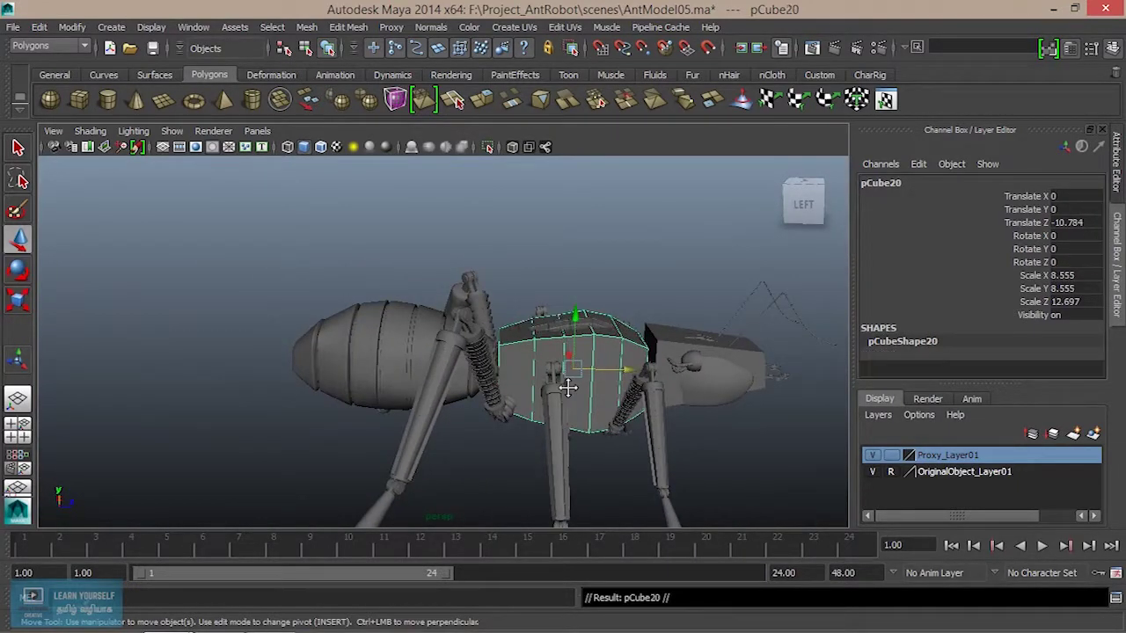
pyautogui.moveTo(610, 372)
pyautogui.mouseDown()
pyautogui.moveTo(432, 352)
pyautogui.moveTo(455, 352)
pyautogui.mouseUp()
pyautogui.moveTo(400, 311)
pyautogui.mouseDown()
pyautogui.moveTo(400, 297)
pyautogui.moveTo(528, 422)
pyautogui.mouseUp()
pyautogui.scroll(3, 587, 446)
pyautogui.keyDown('alt'); pyautogui.moveTo(587, 446); pyautogui.dragTo(561, 417); pyautogui.keyUp('alt')
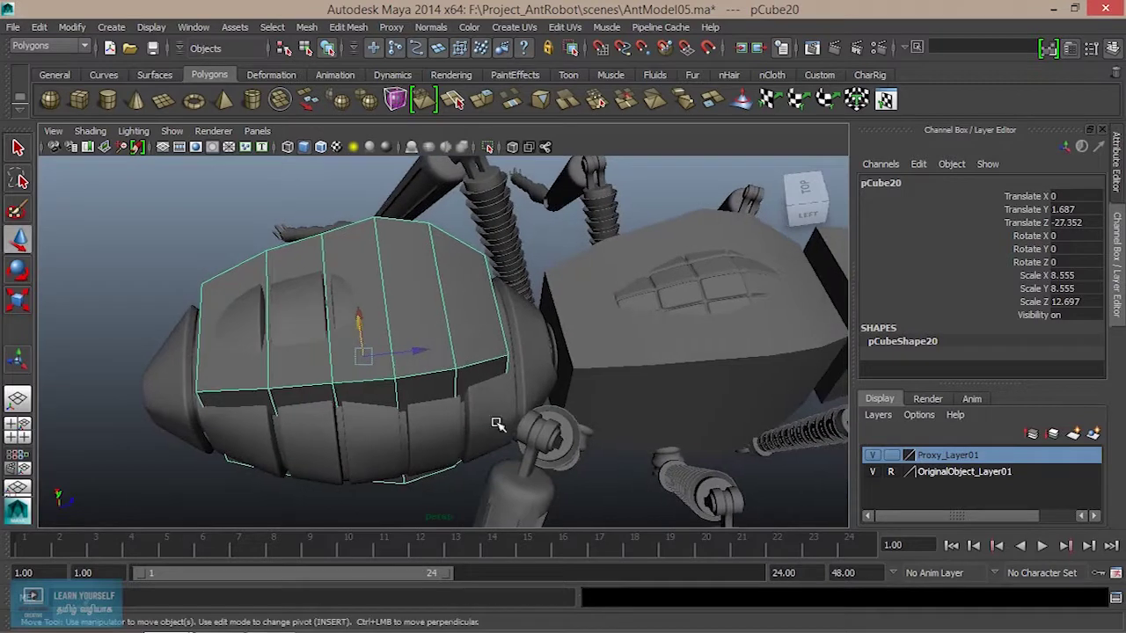
pyautogui.press('r')
pyautogui.moveTo(429, 354)
pyautogui.mouseDown()
pyautogui.moveTo(469, 352)
pyautogui.moveTo(467, 377)
pyautogui.moveTo(420, 407)
pyautogui.moveTo(364, 390)
pyautogui.moveTo(432, 360)
pyautogui.mouseUp()
pyautogui.press('w')
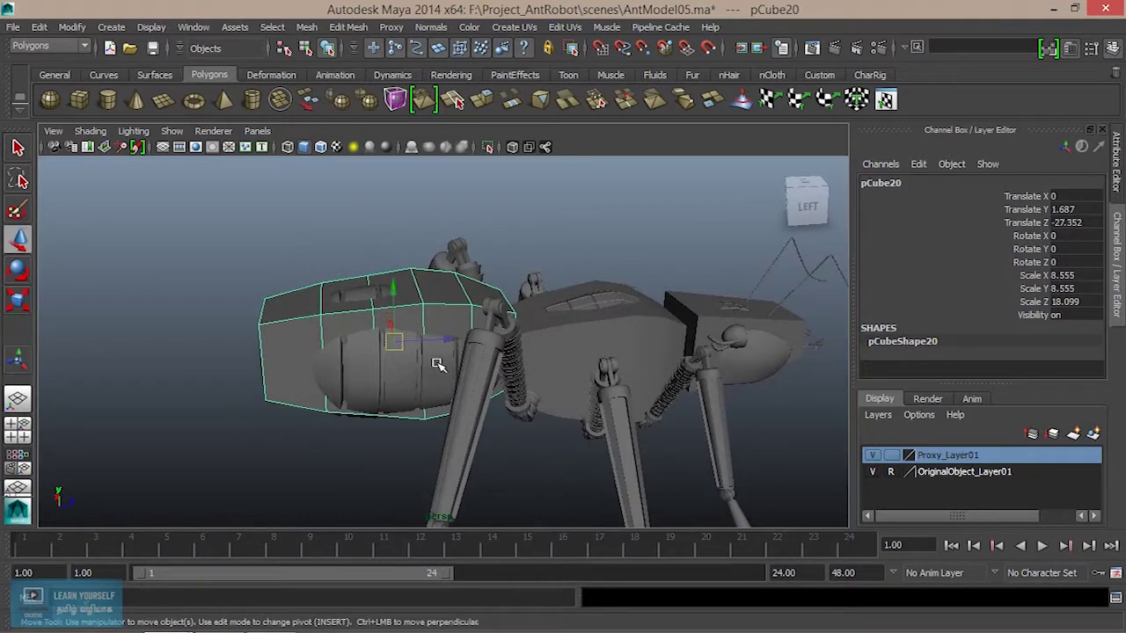
pyautogui.moveTo(393, 280); pyautogui.dragTo(393, 298)
# Select pCube20's rear vertices and scale them down to taper the tail end
pyautogui.moveTo(394, 339)
pyautogui.keyDown('alt'); pyautogui.mouseDown()
pyautogui.moveTo(431, 319)
pyautogui.moveTo(372, 340)
pyautogui.moveTo(276, 339)
pyautogui.mouseUp(); pyautogui.keyUp('alt')
pyautogui.moveTo(279, 316); pyautogui.dragTo(216, 255, button='right')
pyautogui.moveTo(214, 249); pyautogui.dragTo(264, 451)
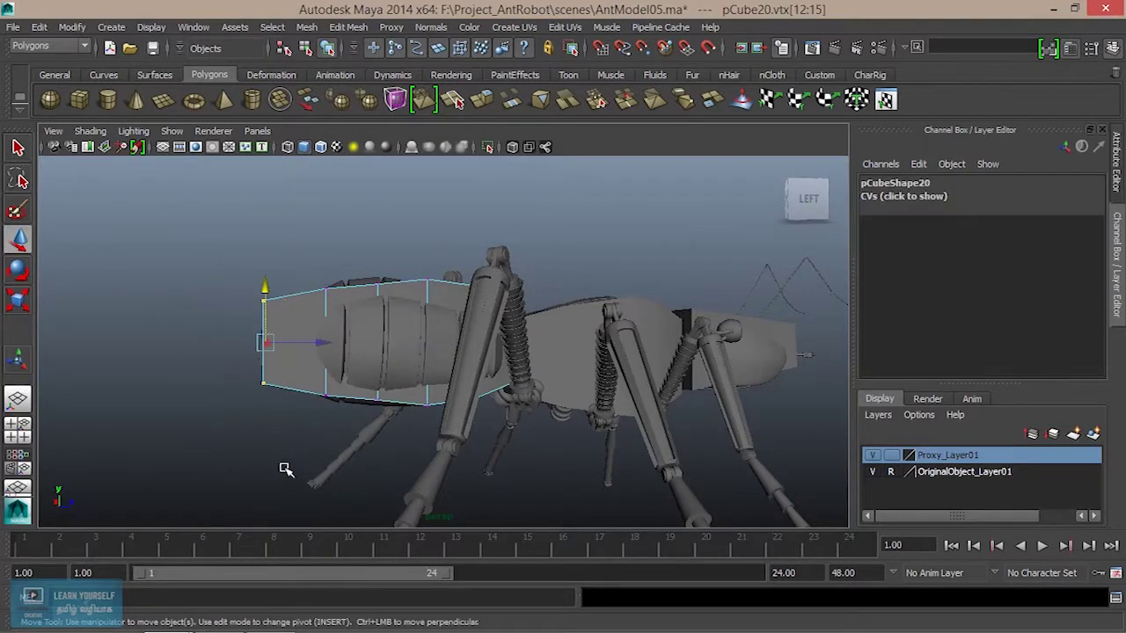
pyautogui.press('r')
pyautogui.moveTo(268, 358)
pyautogui.keyDown('alt'); pyautogui.mouseDown()
pyautogui.moveTo(317, 412)
pyautogui.moveTo(280, 402)
pyautogui.mouseUp(); pyautogui.keyUp('alt')
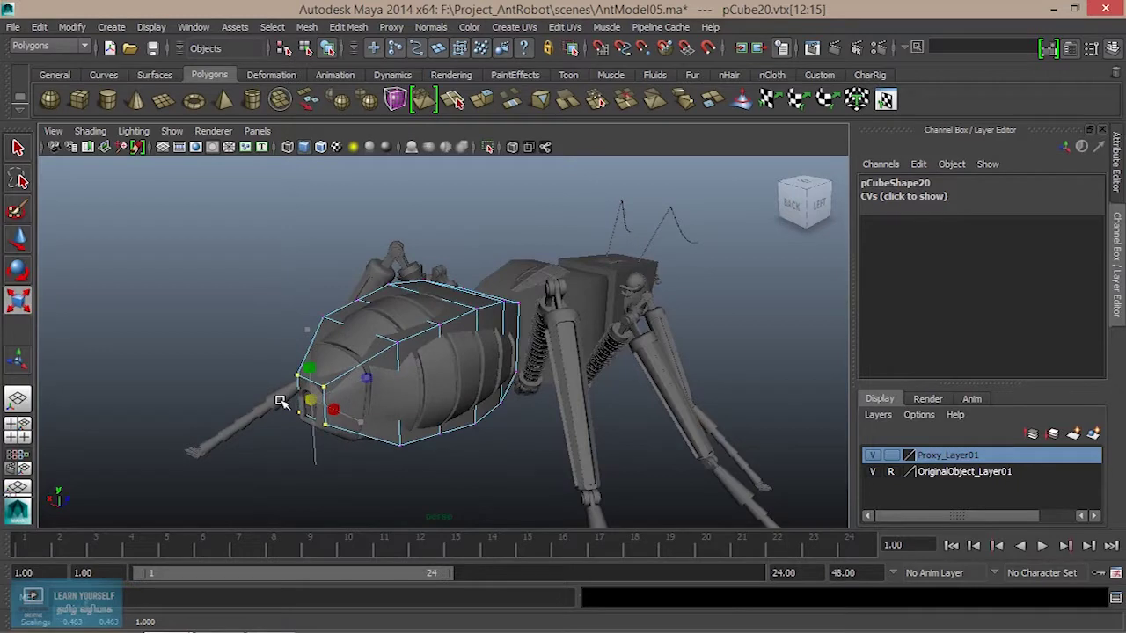
pyautogui.moveTo(609, 410)
pyautogui.keyDown('alt'); pyautogui.mouseDown()
pyautogui.moveTo(543, 465)
pyautogui.moveTo(575, 467)
pyautogui.moveTo(396, 352)
pyautogui.moveTo(422, 358)
pyautogui.mouseUp(); pyautogui.keyUp('alt')
pyautogui.moveTo(417, 278); pyautogui.dragTo(478, 242, button='right')
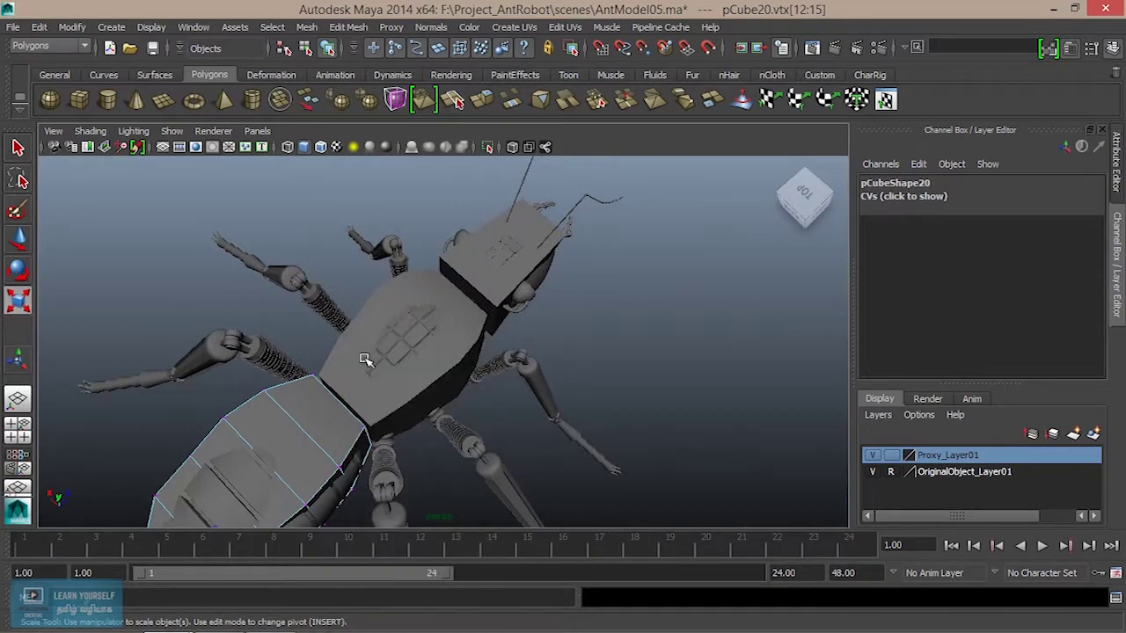
pyautogui.click(316, 380)
# Add the thorax proxy cube pCube19 to Proxy_Layer01
pyautogui.click(378, 308)
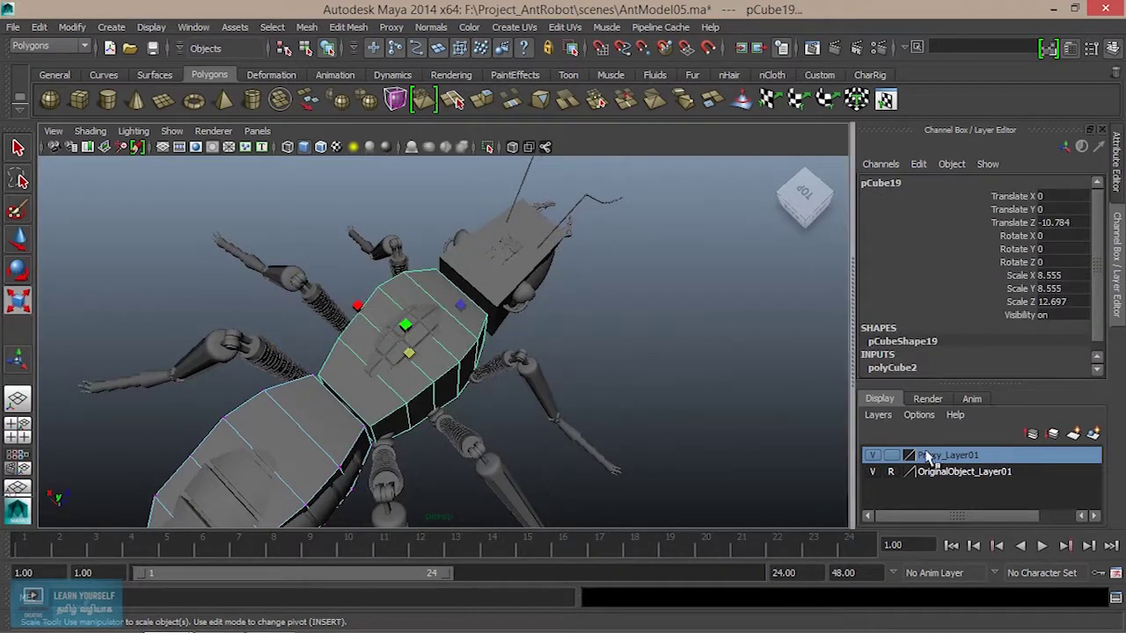
pyautogui.rightClick(976, 459)
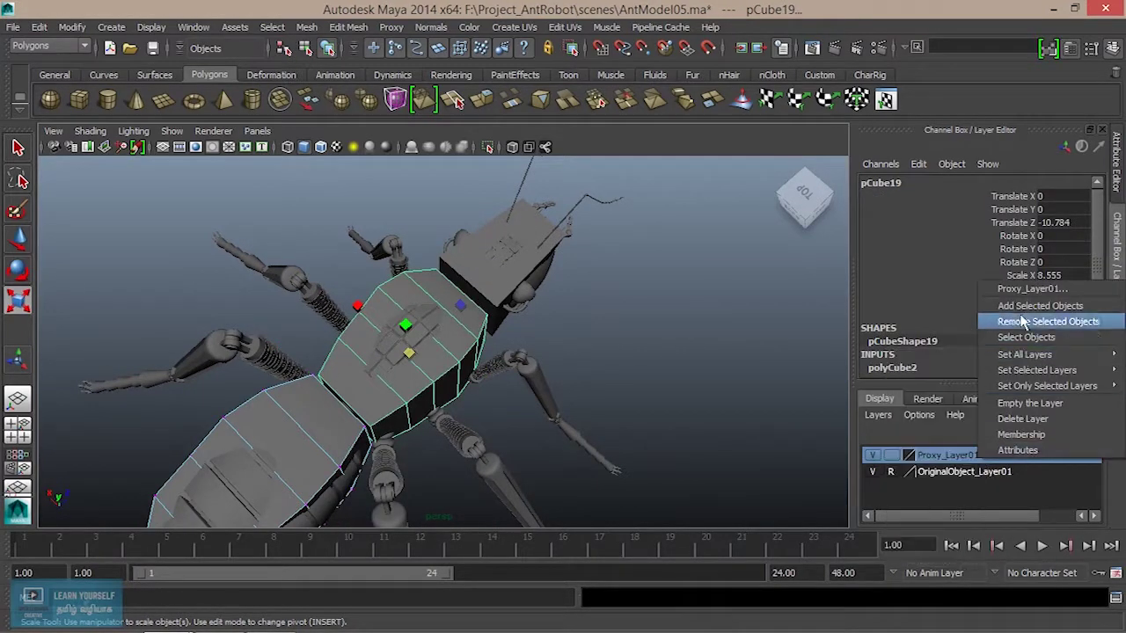
pyautogui.click(1022, 307)
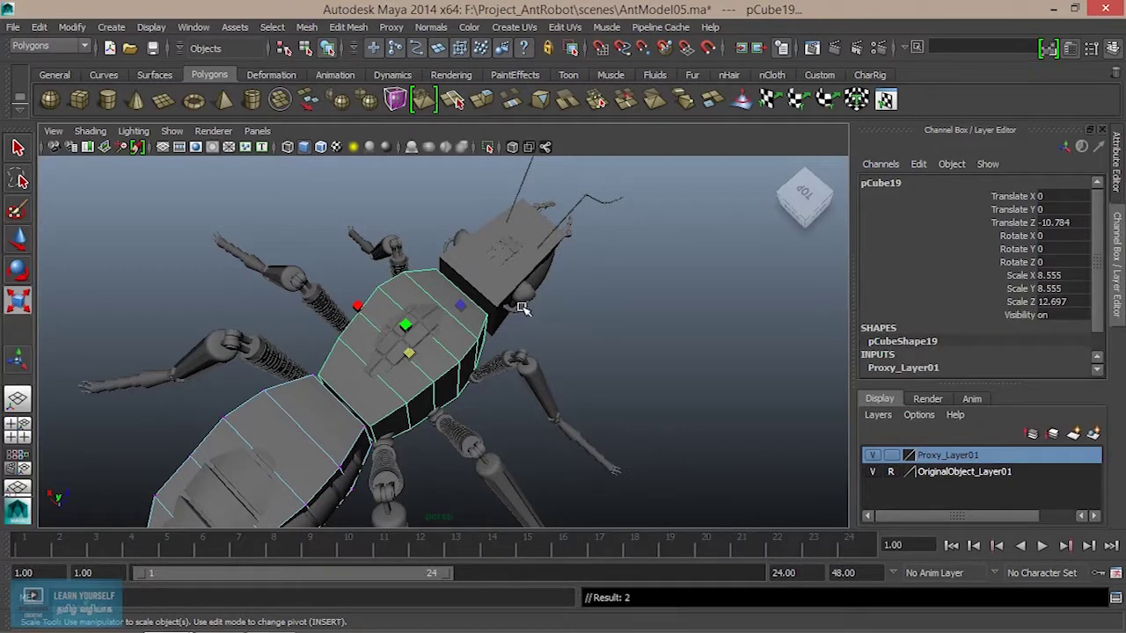
# Hide Proxy_Layer01 to view the detailed ant from the side, then show the layer again
pyautogui.click(873, 455)
pyautogui.click(625, 370)
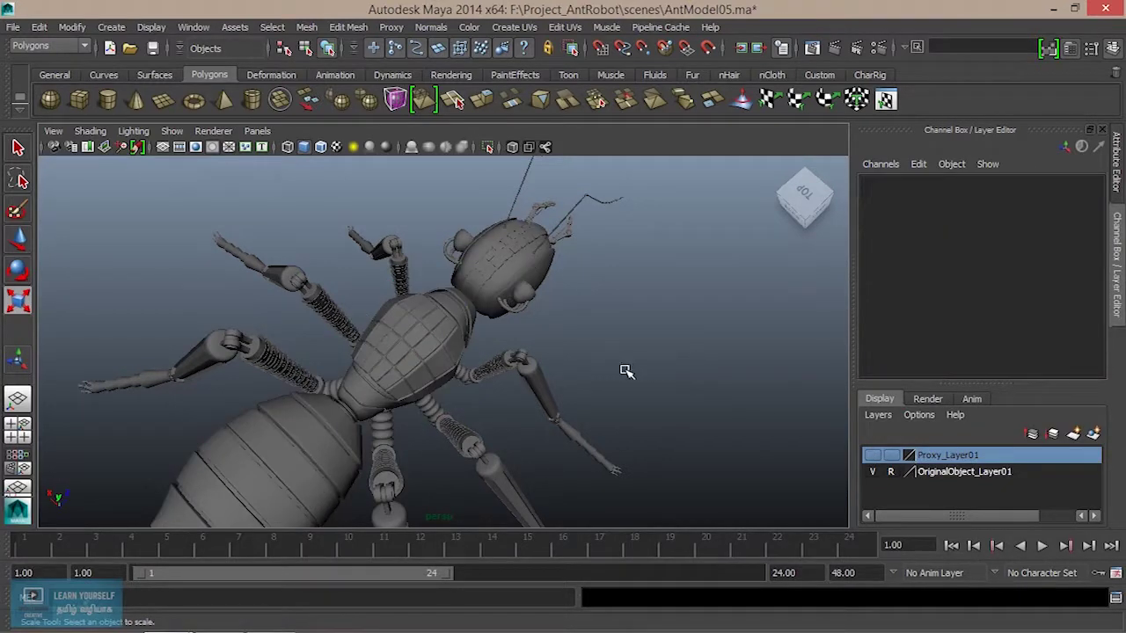
pyautogui.keyDown('alt'); pyautogui.moveTo(458, 345); pyautogui.dragTo(563, 343); pyautogui.keyUp('alt')
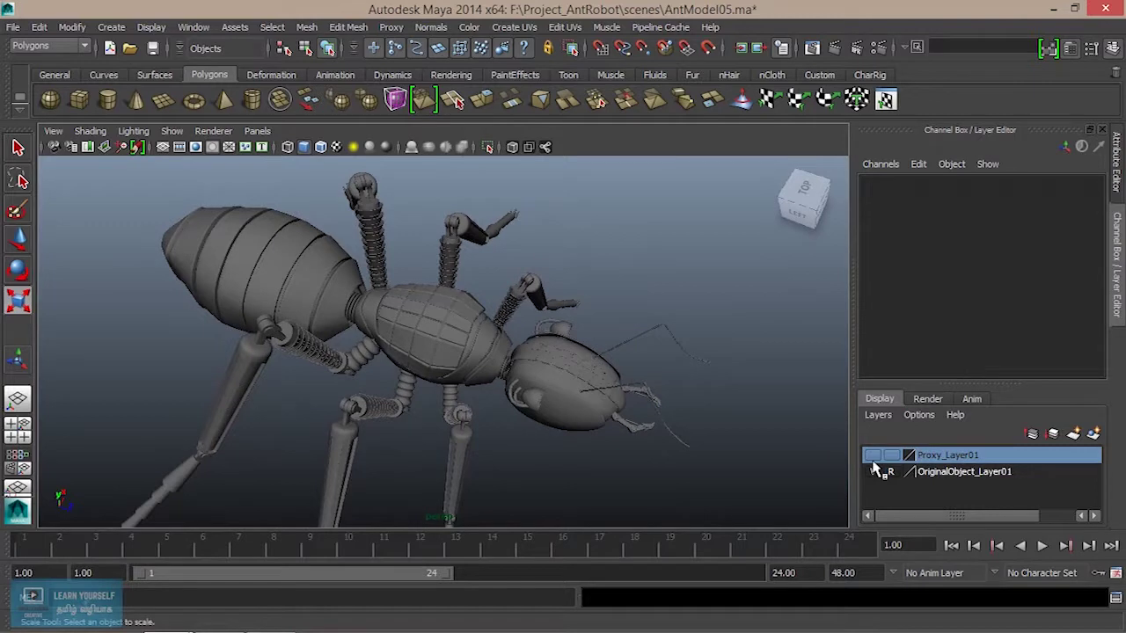
pyautogui.click(873, 455)
# Orbit, pan and zoom around the ant, including underneath, to check how the proxy cubes enclose its body
pyautogui.moveTo(620, 430)
pyautogui.keyDown('alt'); pyautogui.mouseDown()
pyautogui.moveTo(414, 352)
pyautogui.moveTo(515, 372)
pyautogui.moveTo(508, 346)
pyautogui.mouseUp(); pyautogui.keyUp('alt')
pyautogui.keyDown('alt'); pyautogui.moveTo(508, 345); pyautogui.dragTo(551, 229, button='middle'); pyautogui.keyUp('alt')
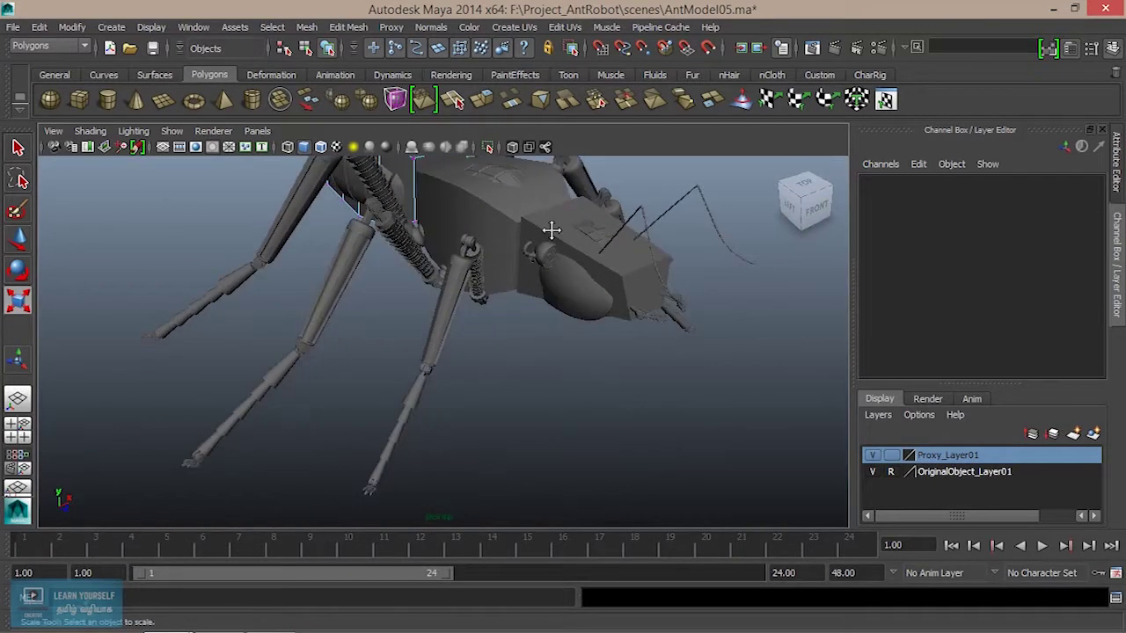
pyautogui.keyDown('alt'); pyautogui.moveTo(394, 310); pyautogui.dragTo(598, 319, button='right'); pyautogui.keyUp('alt')
pyautogui.moveTo(598, 320)
pyautogui.keyDown('alt'); pyautogui.mouseDown()
pyautogui.moveTo(522, 327)
pyautogui.moveTo(454, 385)
pyautogui.mouseUp(); pyautogui.keyUp('alt')
pyautogui.keyDown('alt'); pyautogui.moveTo(454, 385); pyautogui.dragTo(363, 372, button='middle'); pyautogui.keyUp('alt')
pyautogui.scroll(-5, 550, 416)
pyautogui.moveTo(545, 417)
pyautogui.keyDown('alt'); pyautogui.mouseDown()
pyautogui.moveTo(540, 395)
pyautogui.moveTo(472, 396)
pyautogui.moveTo(468, 375)
pyautogui.mouseUp(); pyautogui.keyUp('alt')
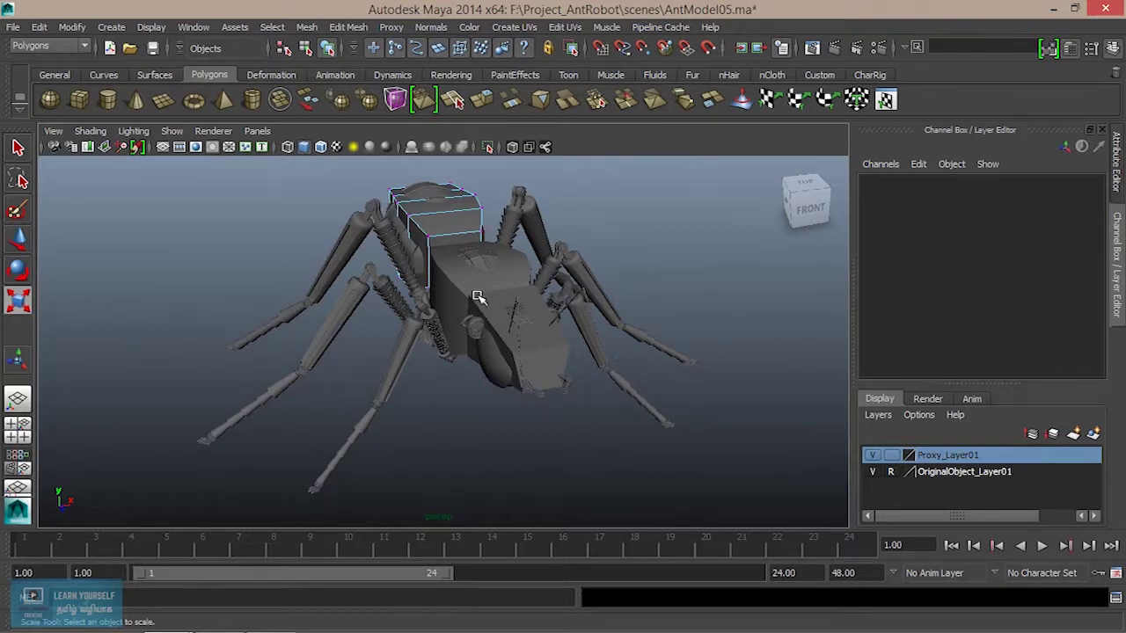
pyautogui.keyDown('alt'); pyautogui.moveTo(477, 302); pyautogui.dragTo(515, 317, button='middle'); pyautogui.keyUp('alt')
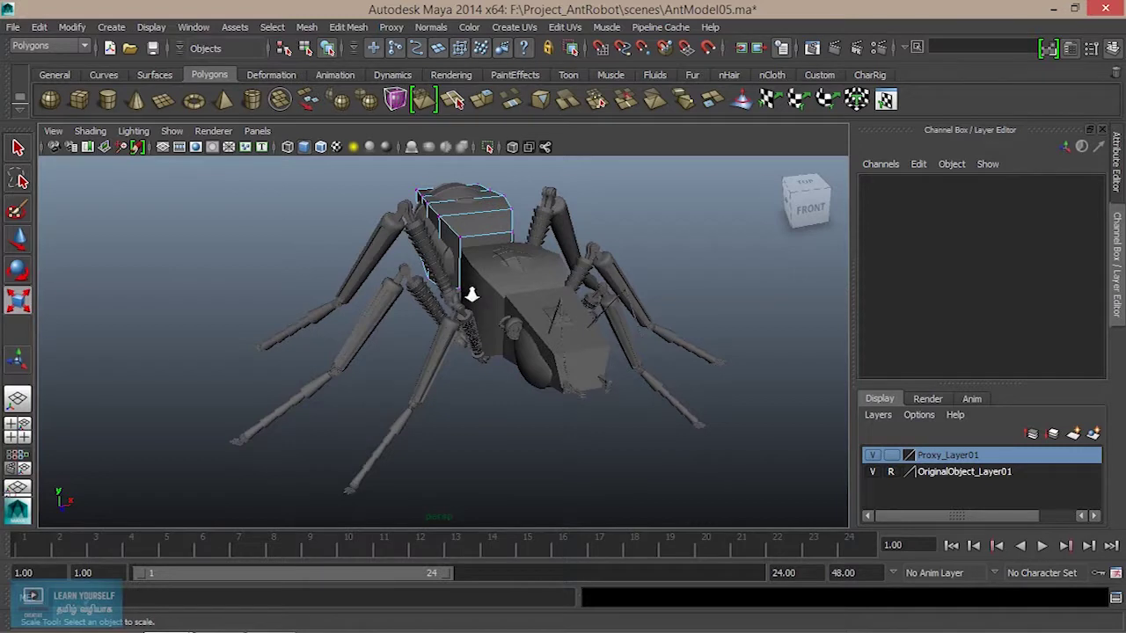
pyautogui.keyDown('alt'); pyautogui.moveTo(471, 294); pyautogui.dragTo(628, 347, button='right'); pyautogui.keyUp('alt')
pyautogui.moveTo(628, 346)
pyautogui.keyDown('alt'); pyautogui.mouseDown()
pyautogui.moveTo(515, 326)
pyautogui.moveTo(647, 359)
pyautogui.mouseUp(); pyautogui.keyUp('alt')
pyautogui.moveTo(695, 403)
pyautogui.keyDown('alt'); pyautogui.mouseDown()
pyautogui.moveTo(470, 299)
pyautogui.moveTo(453, 242)
pyautogui.mouseUp(); pyautogui.keyUp('alt')
pyautogui.moveTo(420, 332)
pyautogui.keyDown('alt'); pyautogui.mouseDown()
pyautogui.moveTo(472, 366)
pyautogui.moveTo(469, 410)
pyautogui.moveTo(414, 387)
pyautogui.moveTo(463, 347)
pyautogui.moveTo(495, 402)
pyautogui.mouseUp(); pyautogui.keyUp('alt')
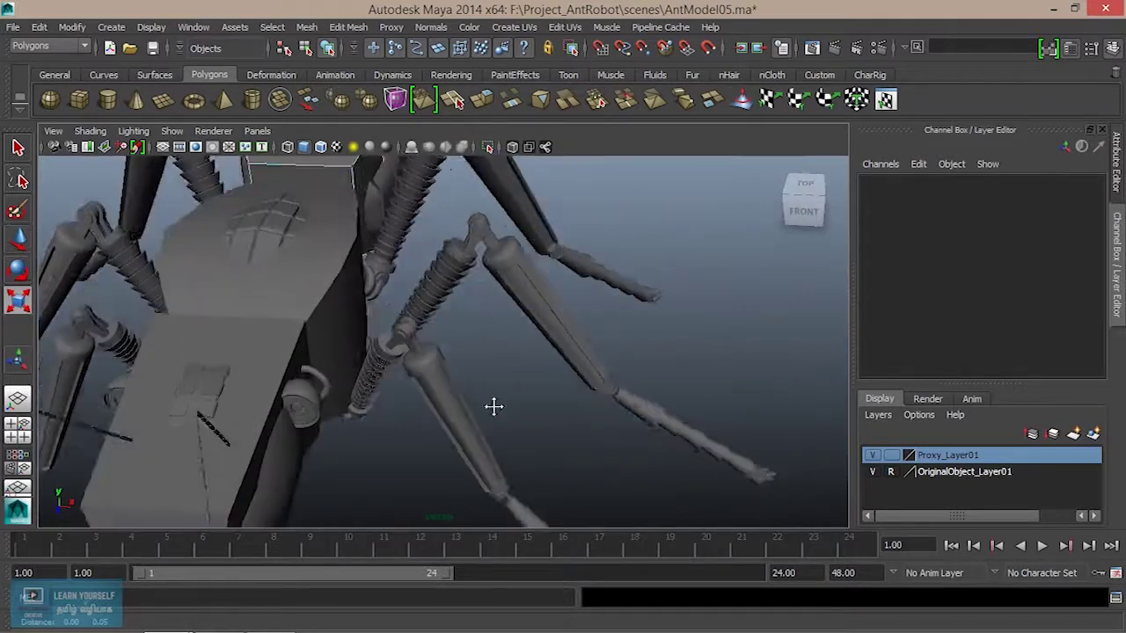